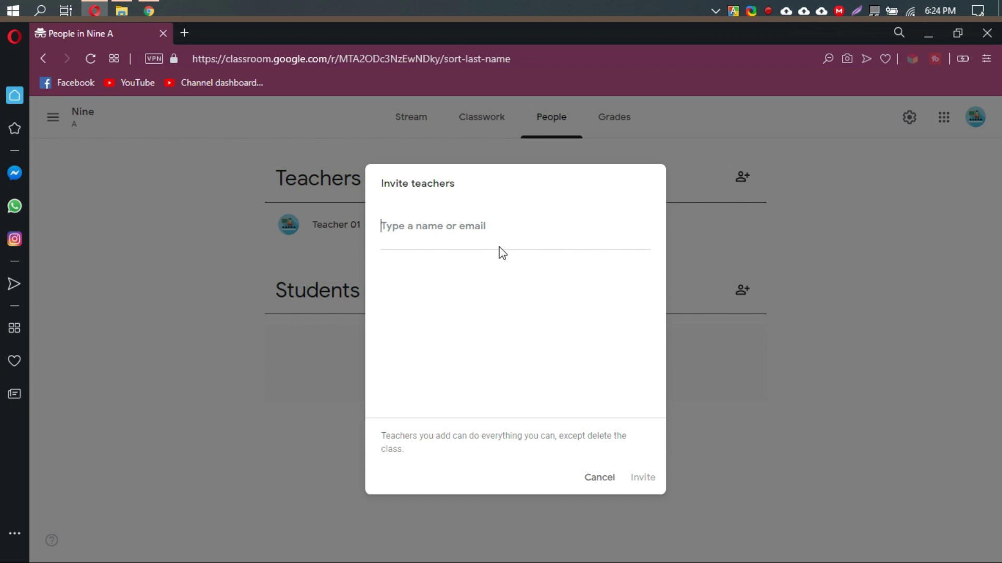
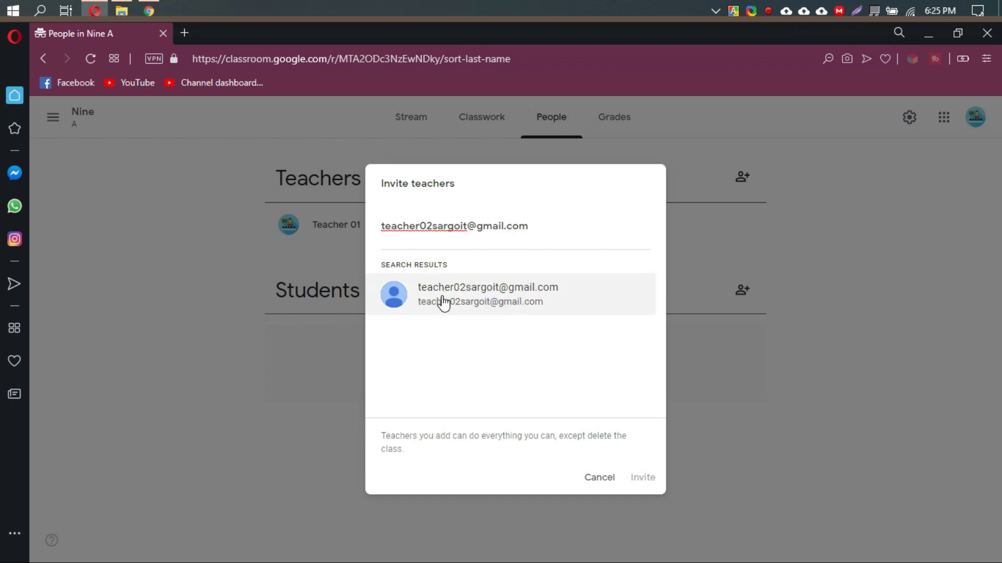
# Invite Teacher 02's Gmail address as a co-teacher of Nine A.
pyautogui.click(491, 295)
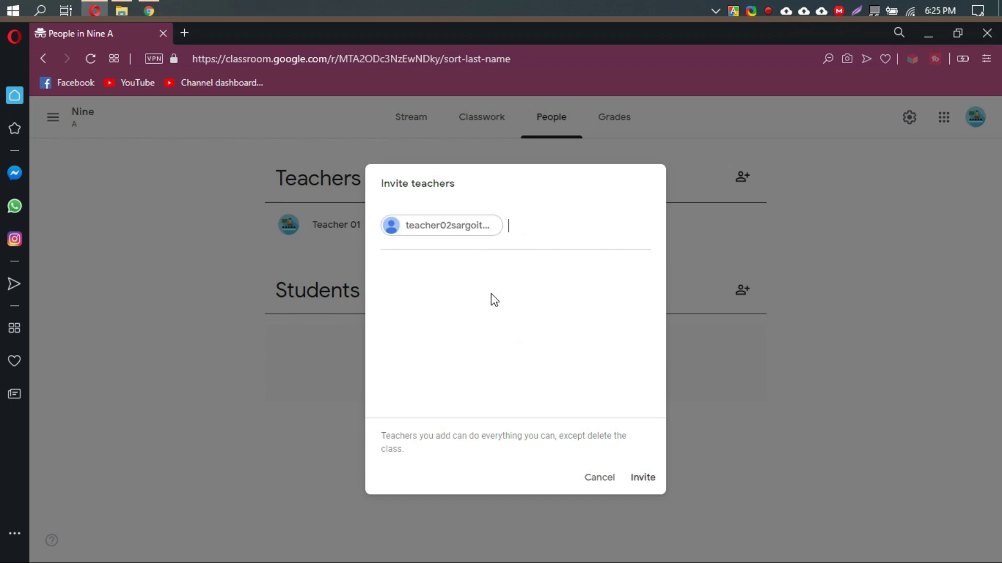
pyautogui.click(651, 478)
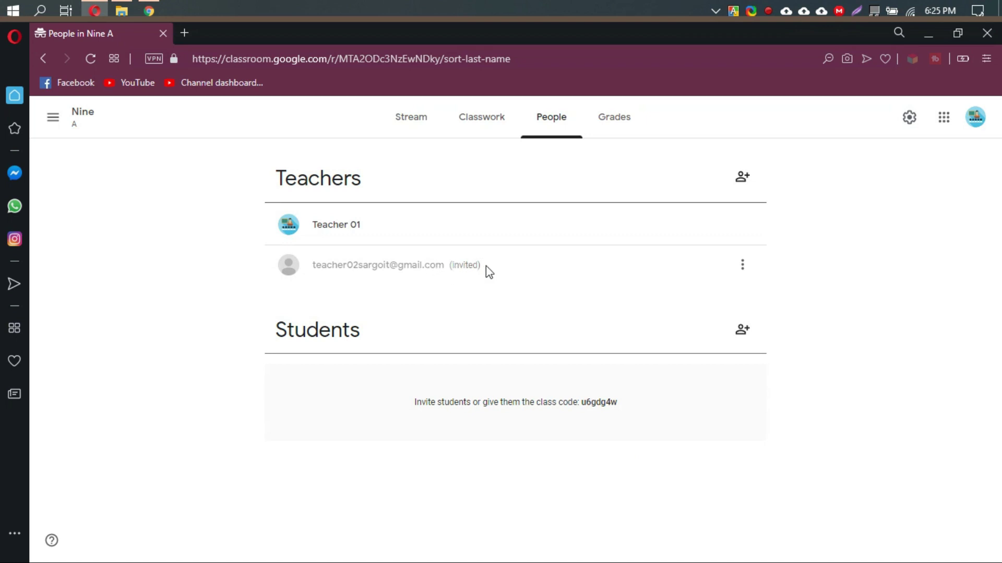
# Check the invited teacher's options menu, then bring the other Chrome window forward.
pyautogui.click(743, 264)
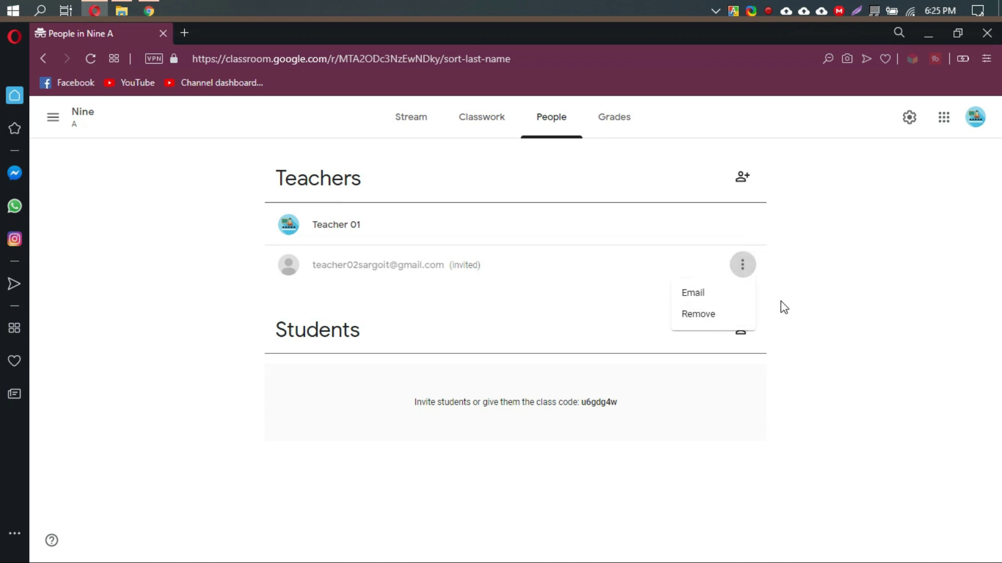
pyautogui.click(859, 276)
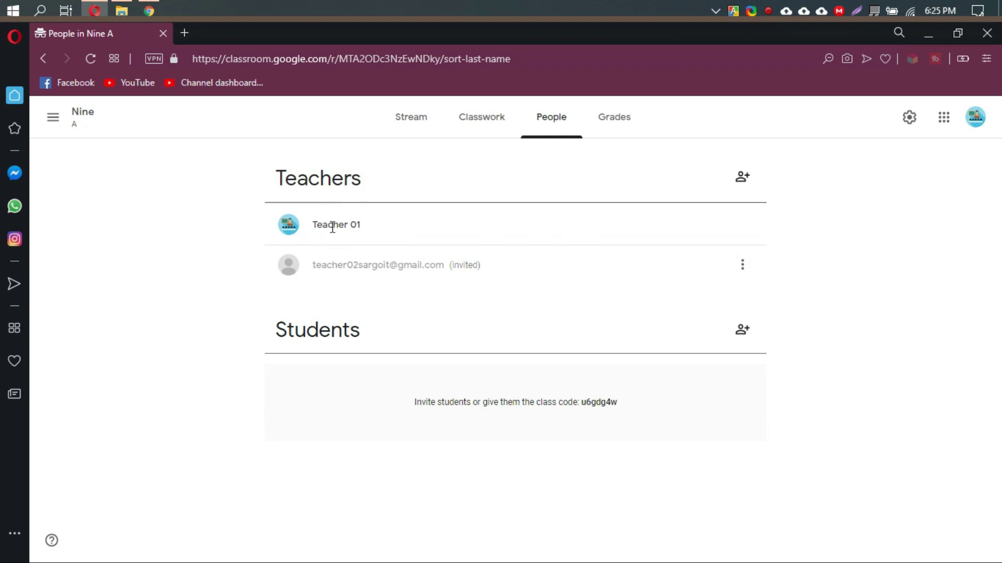
pyautogui.moveTo(148, 12)
pyautogui.click(153, 78)
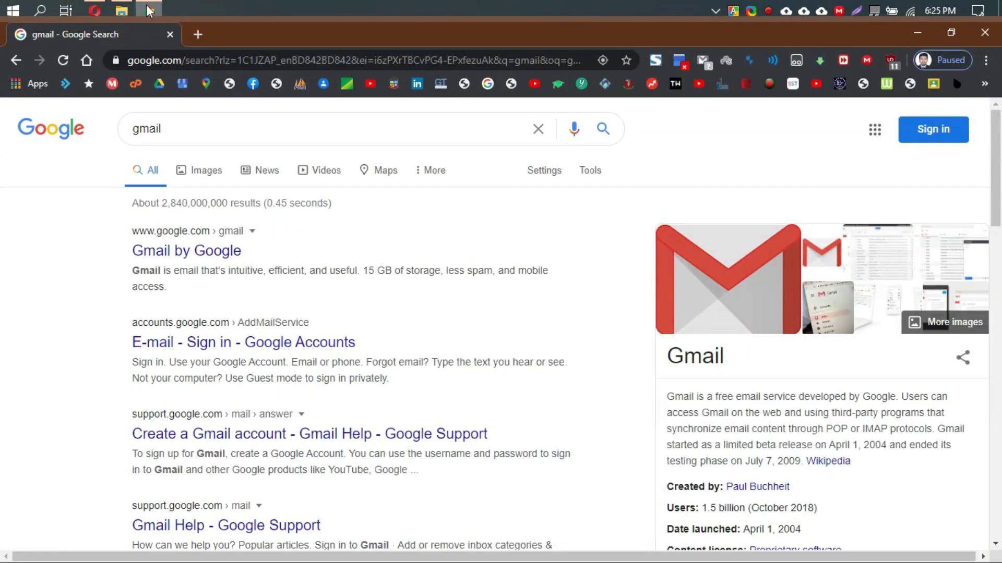
# Sign in to Chrome with Teacher 02's Google account and password, then open Gmail.
pyautogui.click(930, 137)
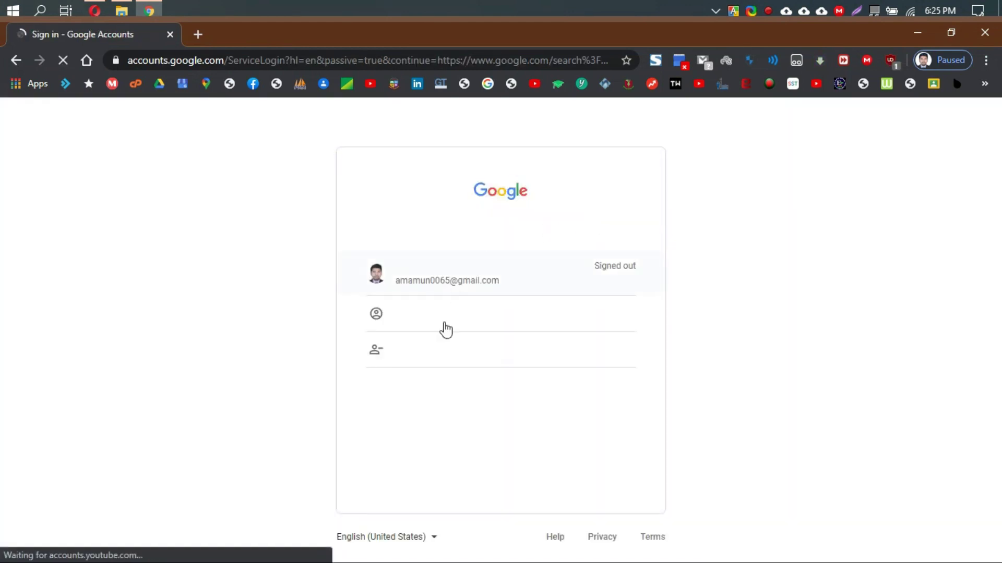
pyautogui.click(437, 315)
pyautogui.write('t')
pyautogui.press('Down')
pyautogui.press('Return')
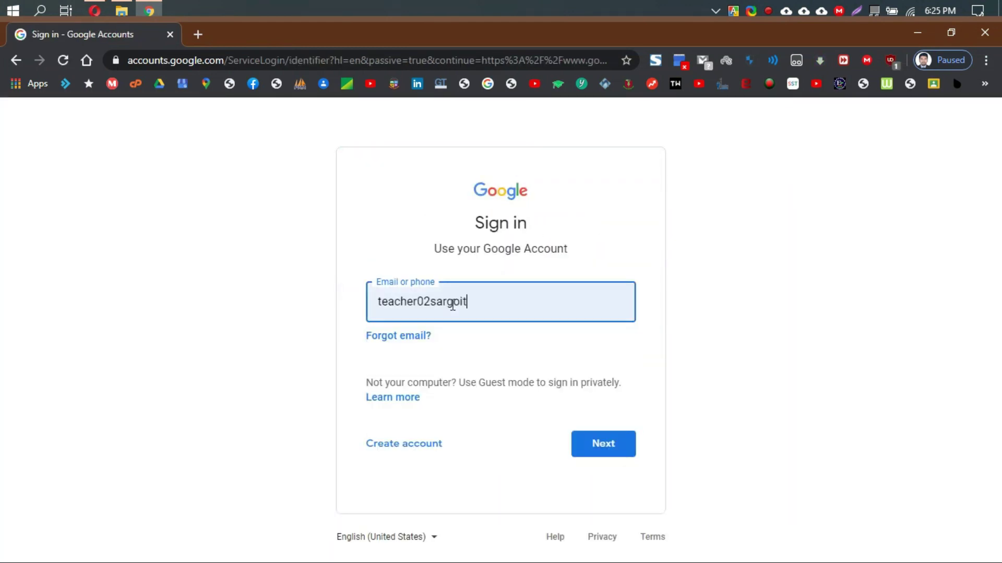
pyautogui.press('Return')
pyautogui.write('••••••')
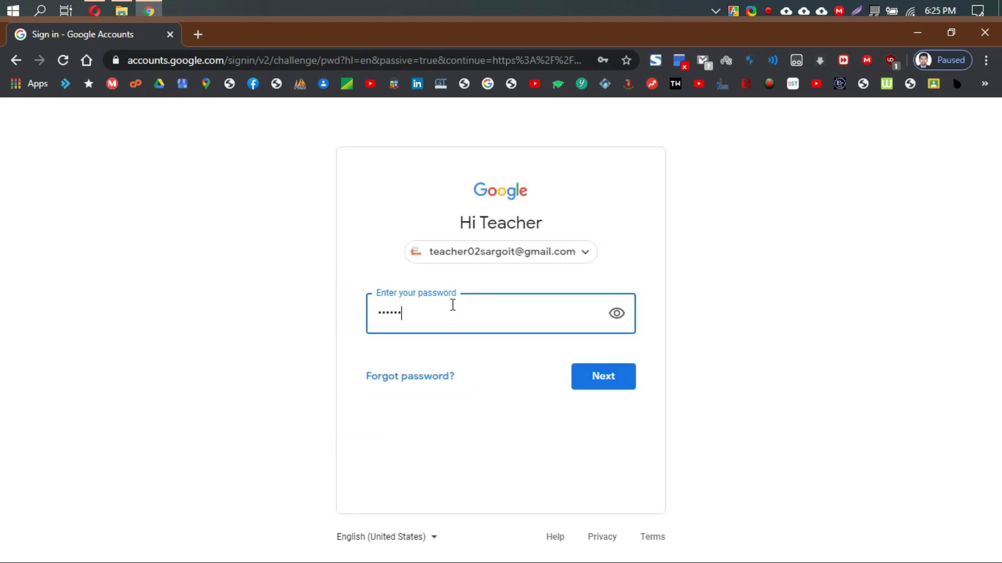
pyautogui.write('•')
pyautogui.press('Return')
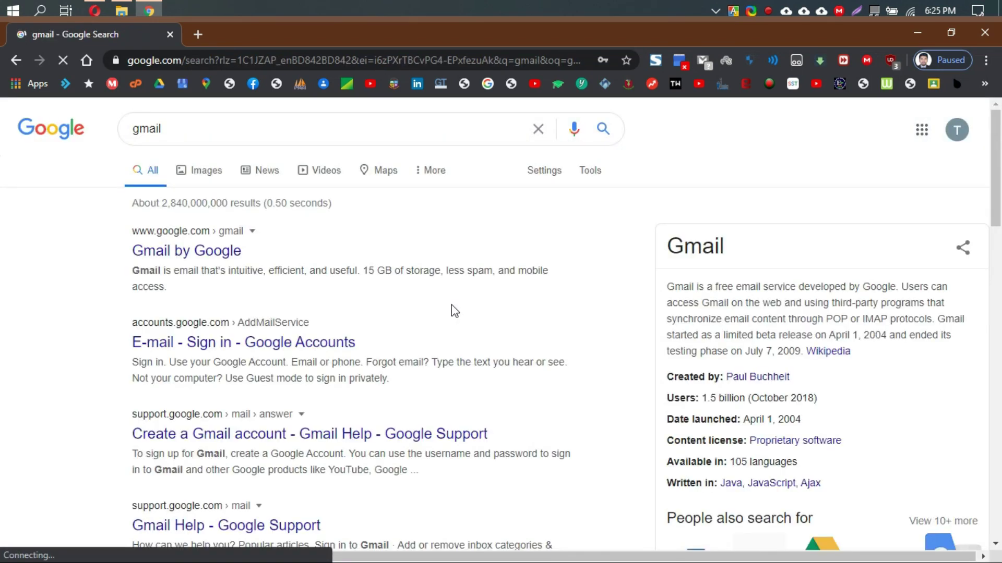
pyautogui.click(213, 252)
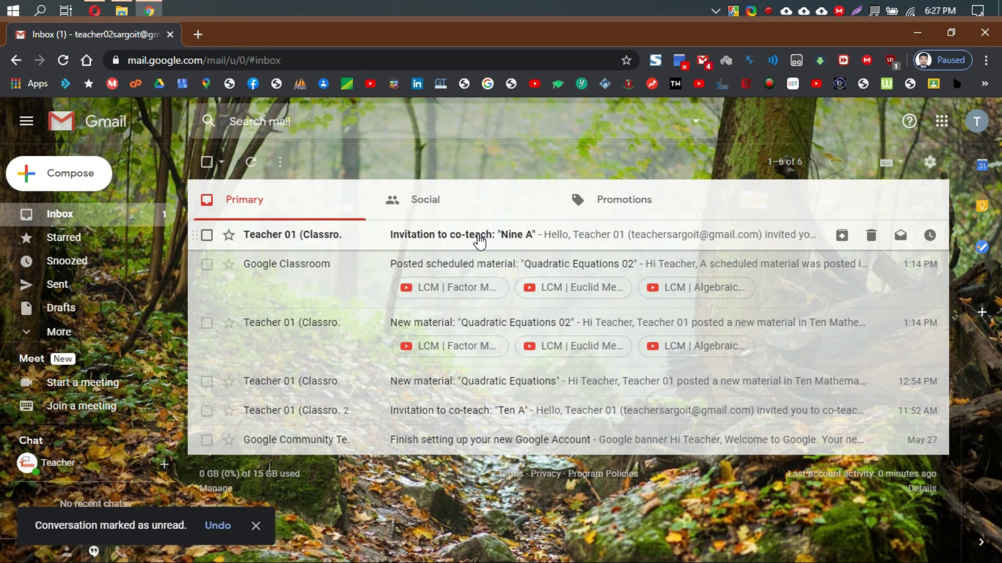
# Open the 'Invitation to co-teach: Nine A' email, join the class and accept co-teaching.
pyautogui.click(480, 241)
pyautogui.scroll(-3, 634, 320)
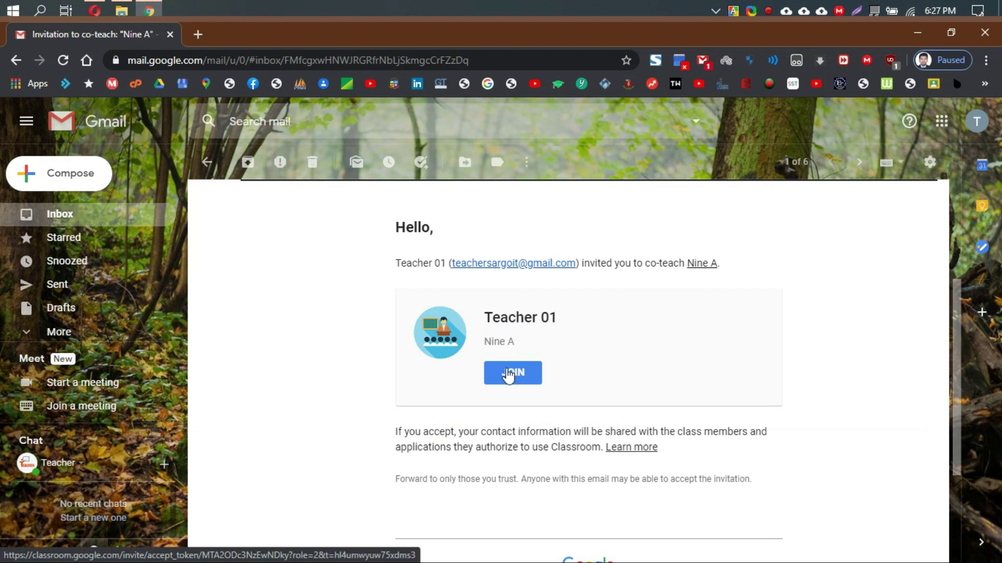
pyautogui.click(520, 383)
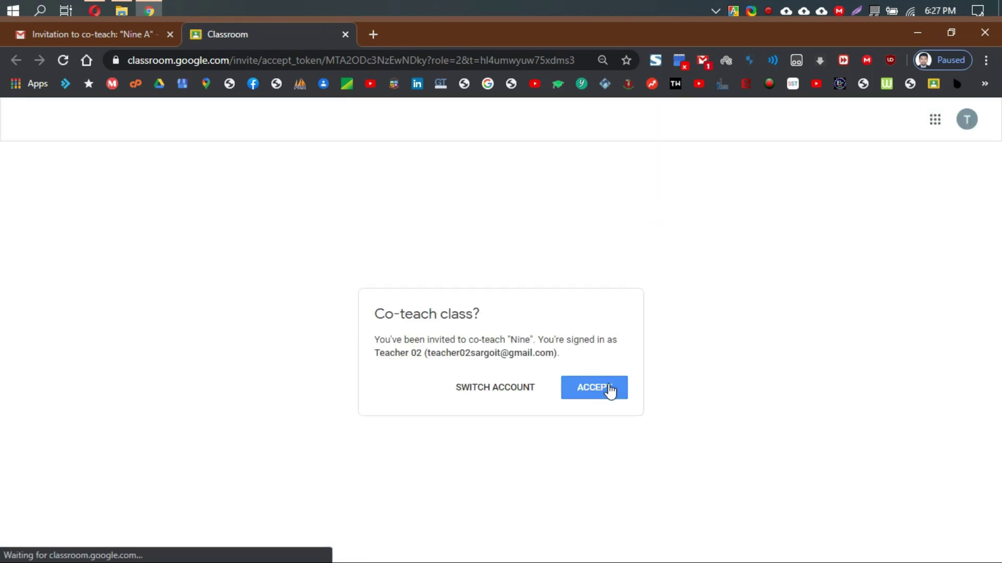
pyautogui.click(603, 393)
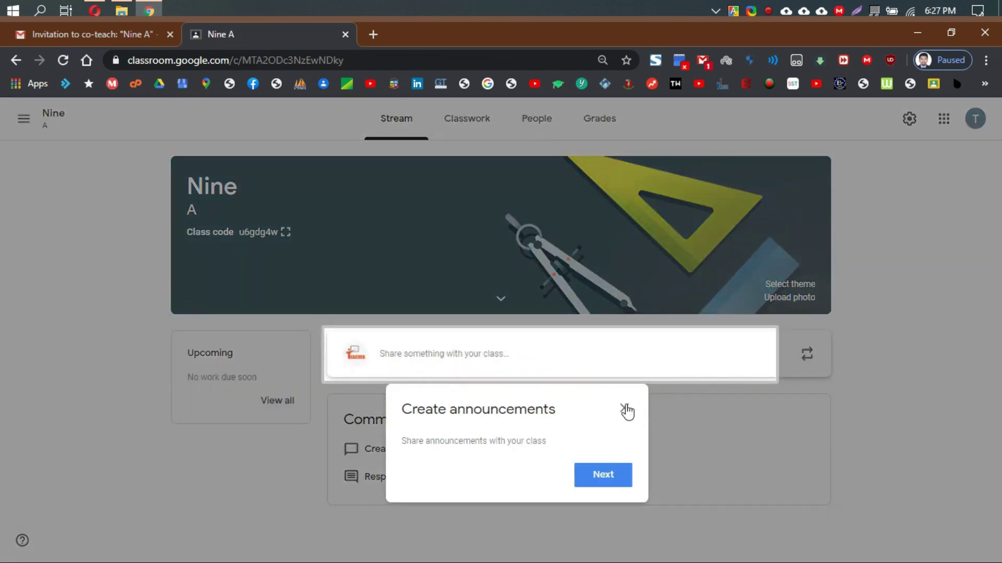
# View Nine A's People page, sign Teacher 02 out, and minimize Chrome.
pyautogui.click(626, 410)
pyautogui.click(541, 123)
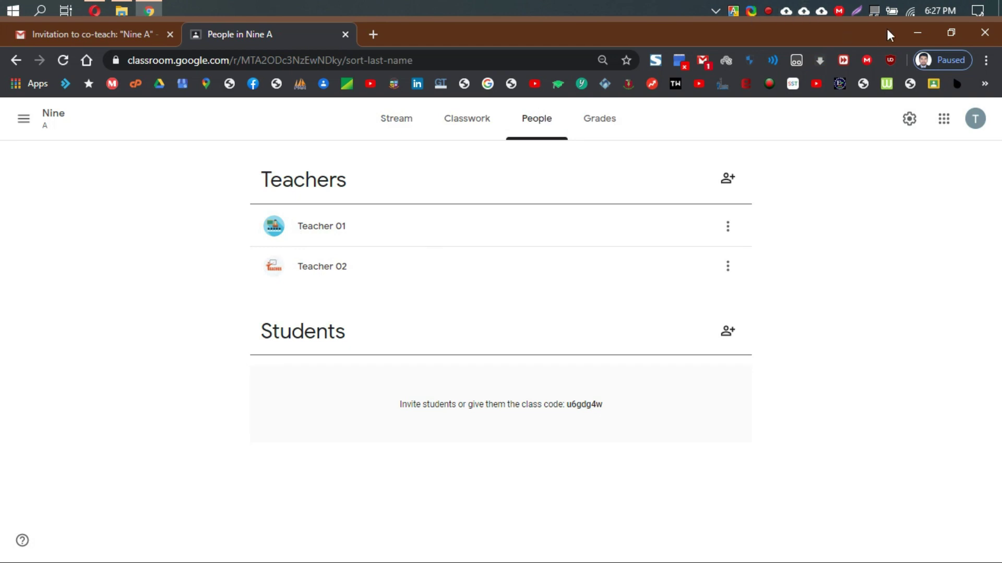
pyautogui.click(975, 119)
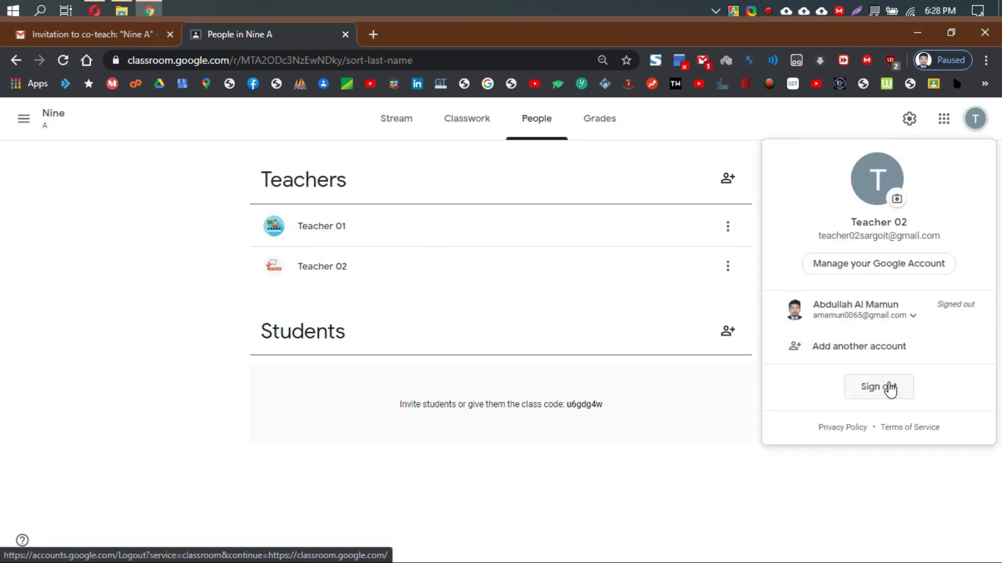
pyautogui.click(890, 389)
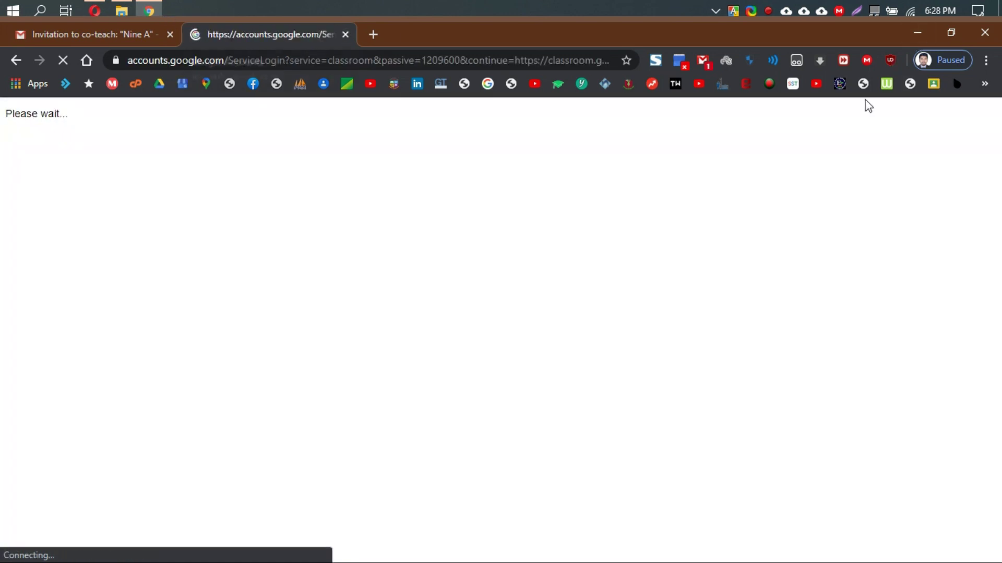
pyautogui.click(915, 39)
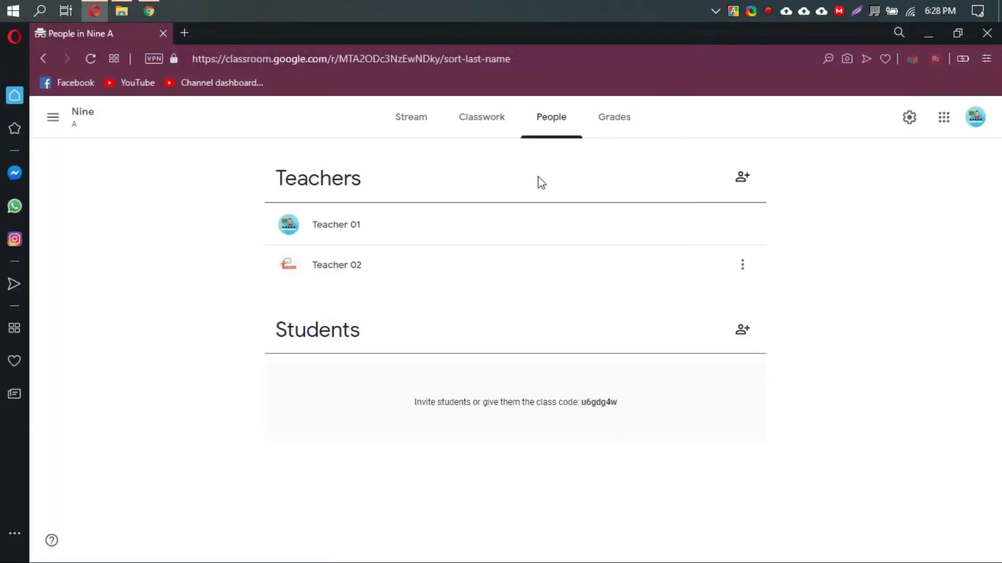
pyautogui.click(83, 121)
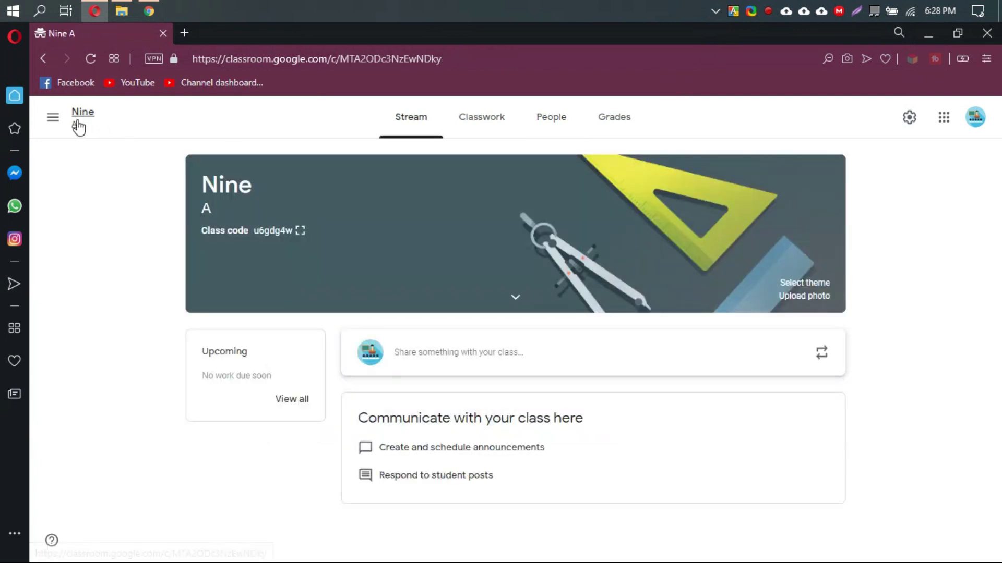
pyautogui.click(554, 126)
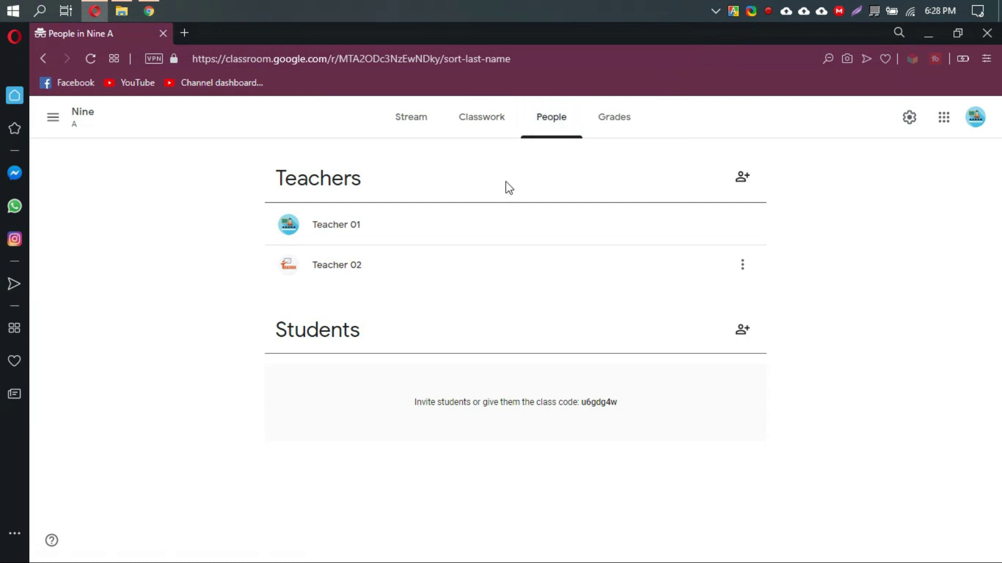
pyautogui.doubleClick(279, 230)
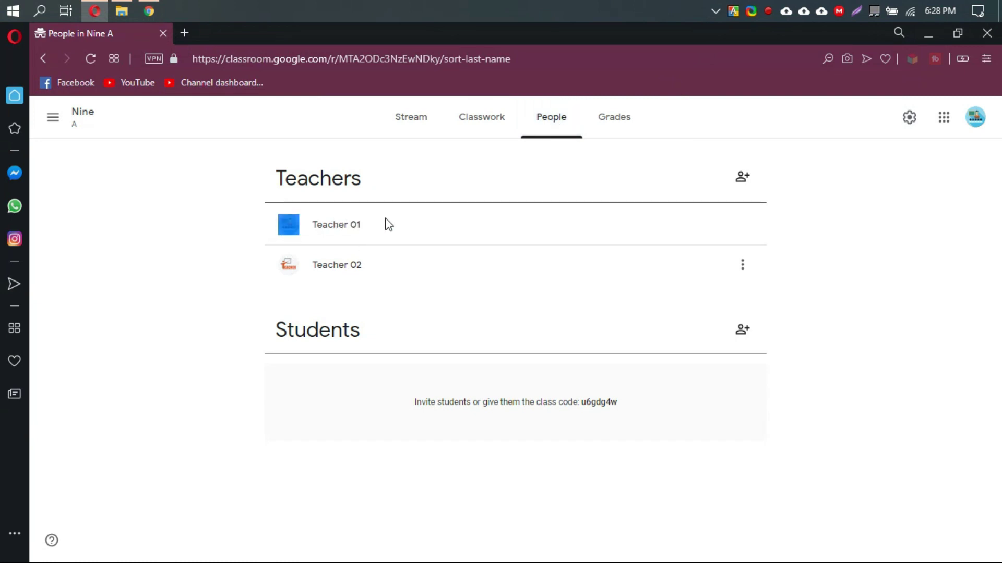
pyautogui.click(383, 281)
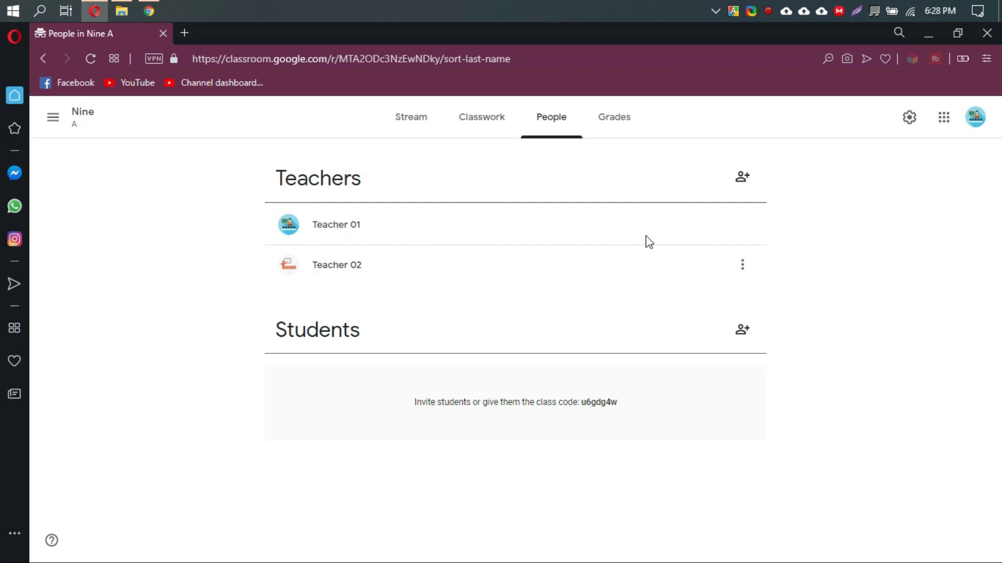
pyautogui.click(742, 269)
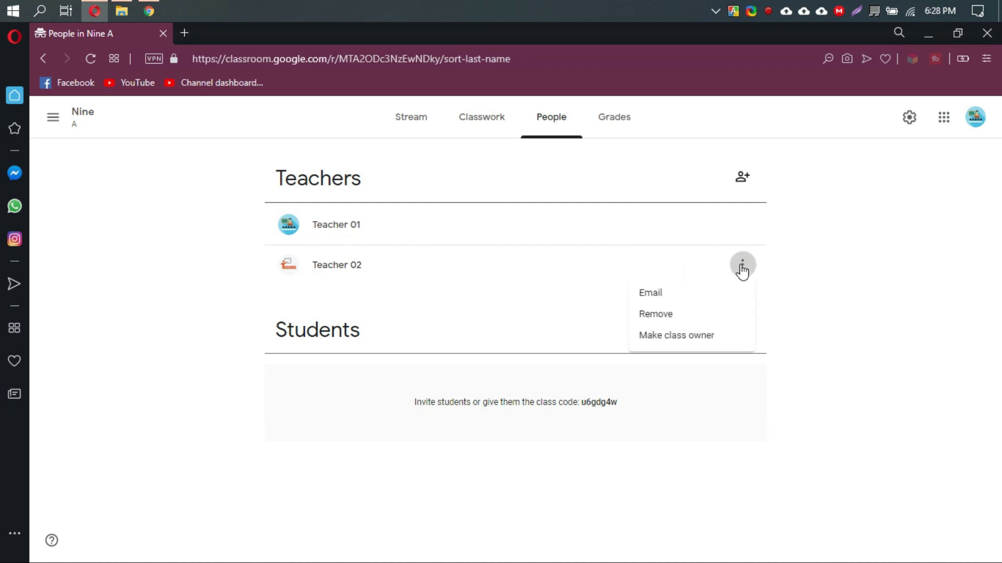
pyautogui.click(811, 250)
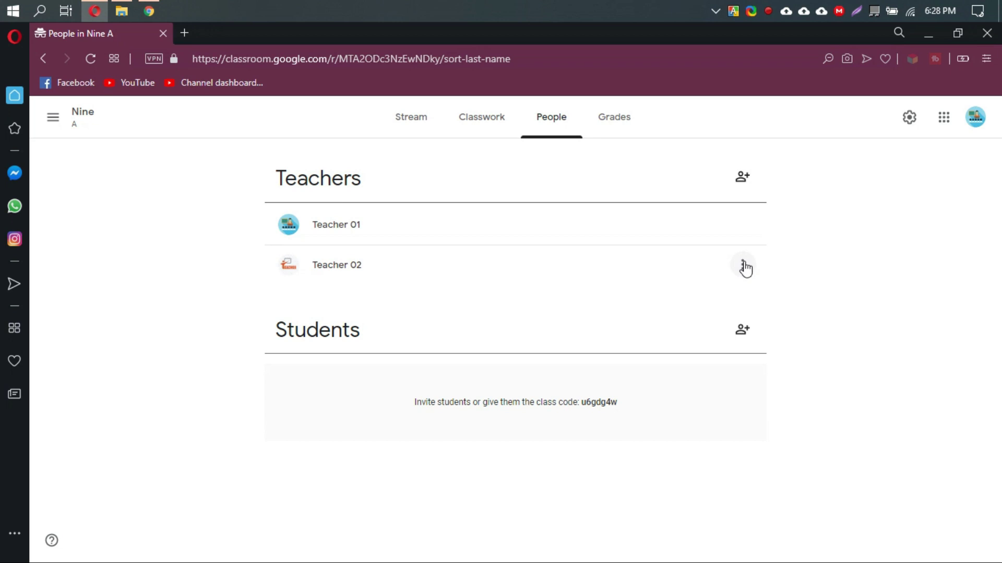
pyautogui.click(743, 266)
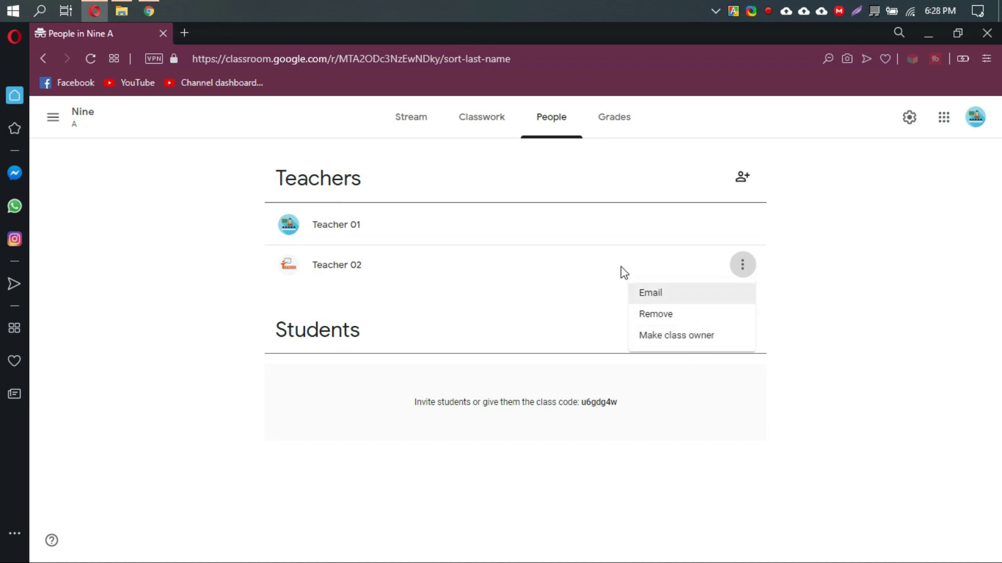
pyautogui.click(532, 308)
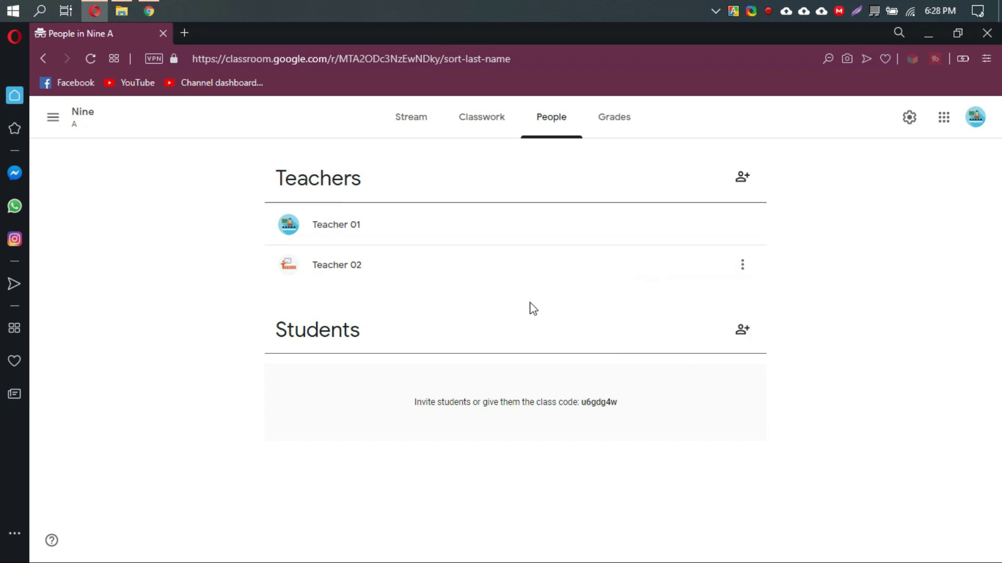
# Open the Invite teachers and Invite students dialogs, cancelling both without inviting anyone.
pyautogui.click(747, 177)
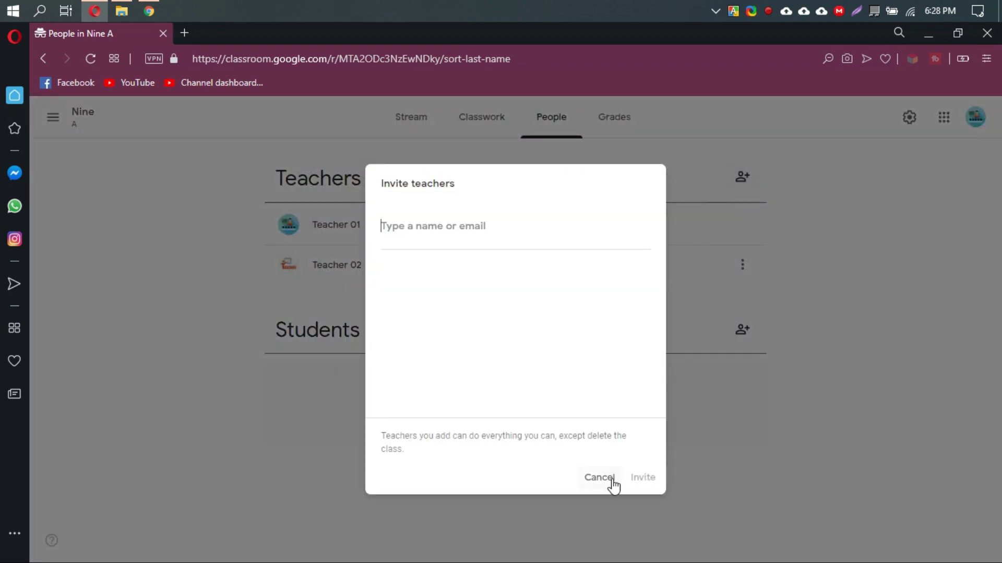
pyautogui.click(600, 478)
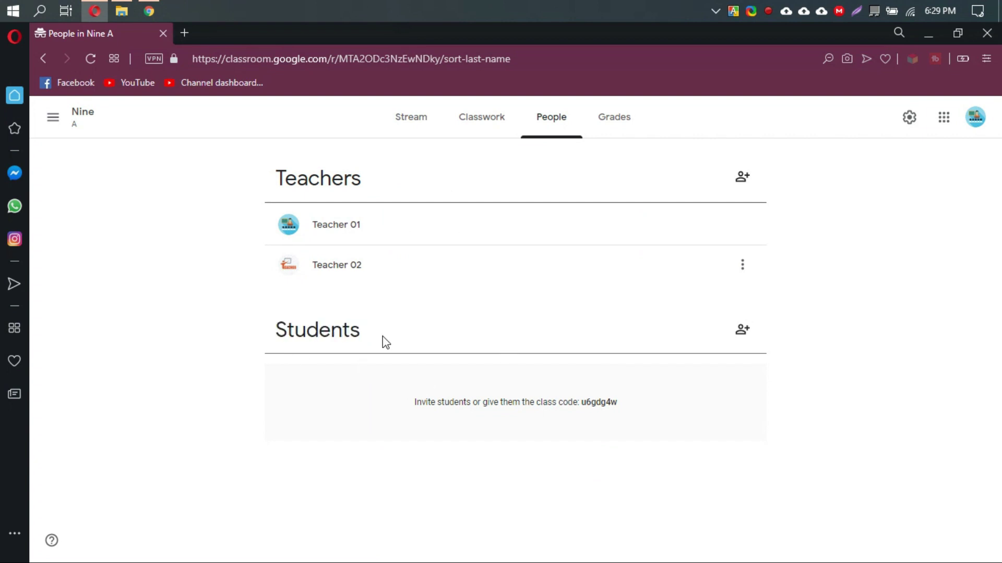
pyautogui.click(740, 327)
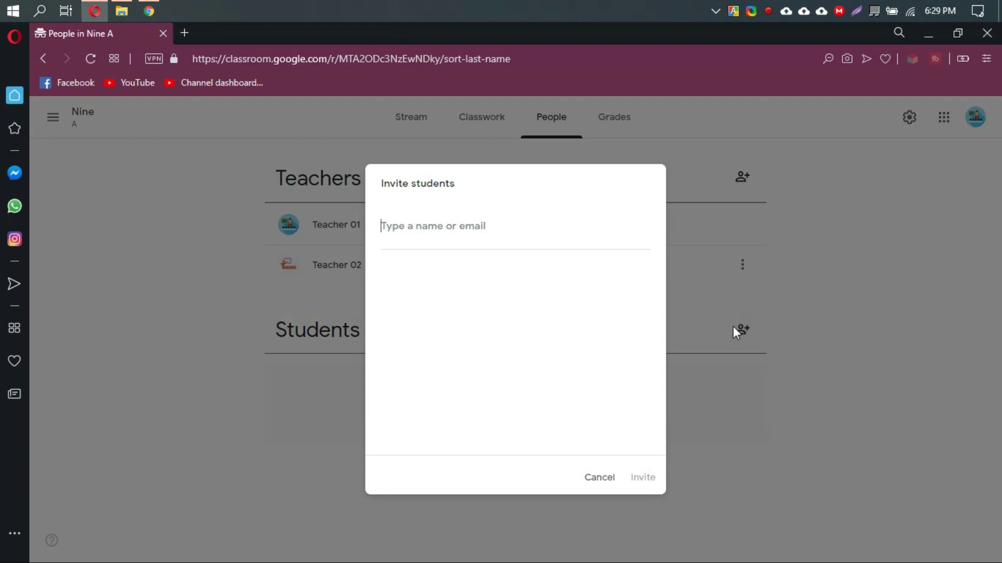
pyautogui.click(461, 234)
pyautogui.click(600, 477)
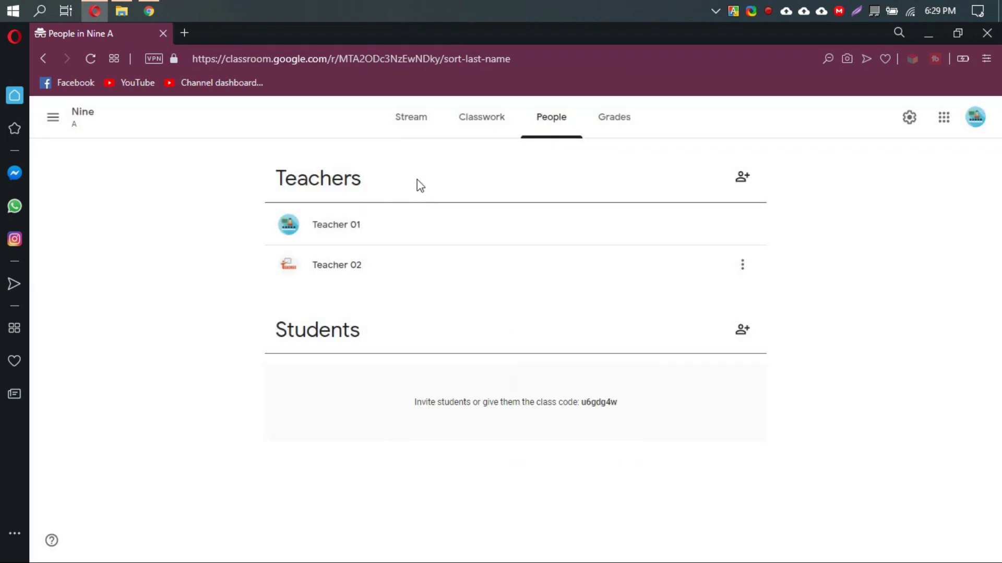
# Display and copy Nine A's class code from the Stream, then return to People.
pyautogui.click(416, 124)
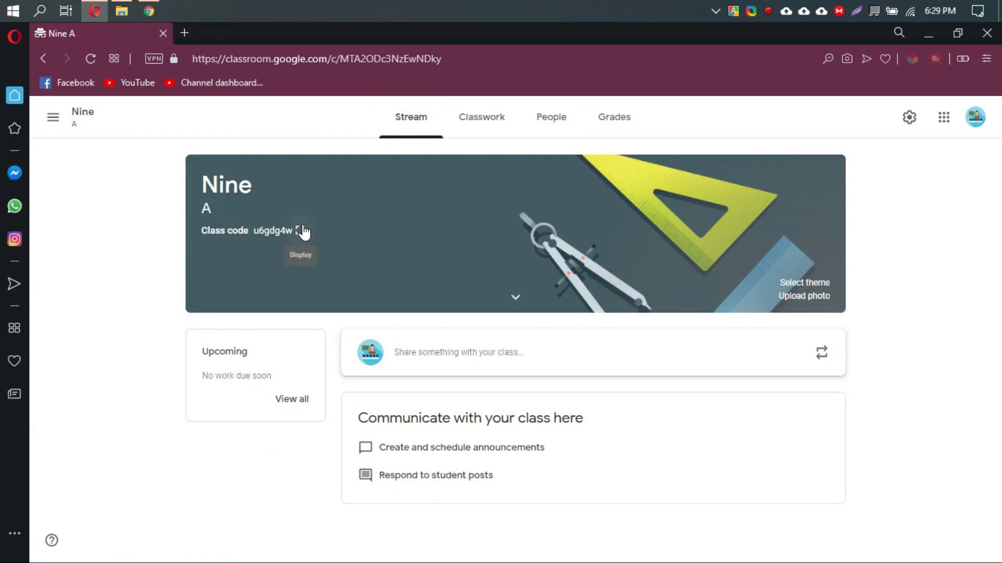
pyautogui.click(303, 229)
pyautogui.moveTo(344, 323); pyautogui.dragTo(684, 374)
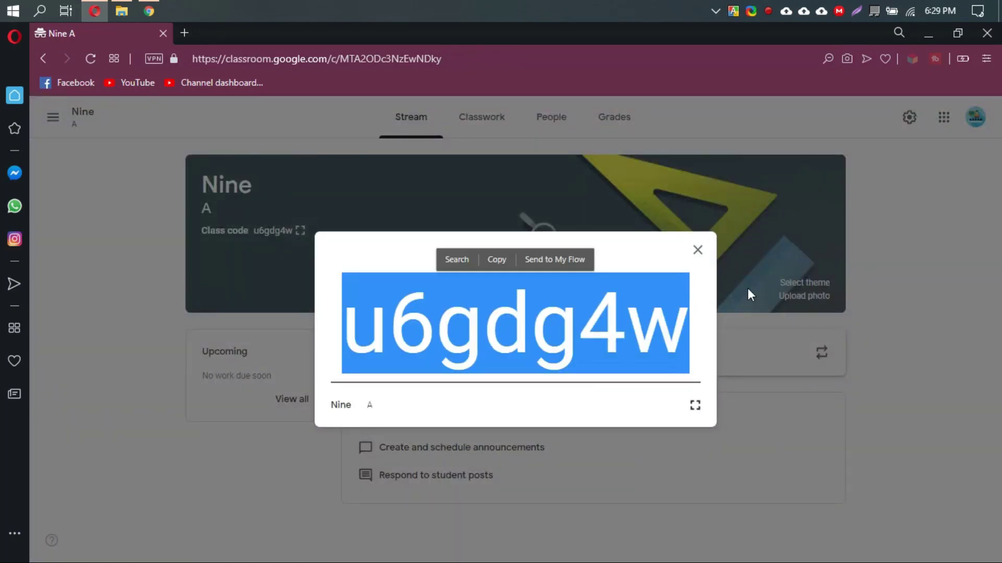
pyautogui.click(697, 251)
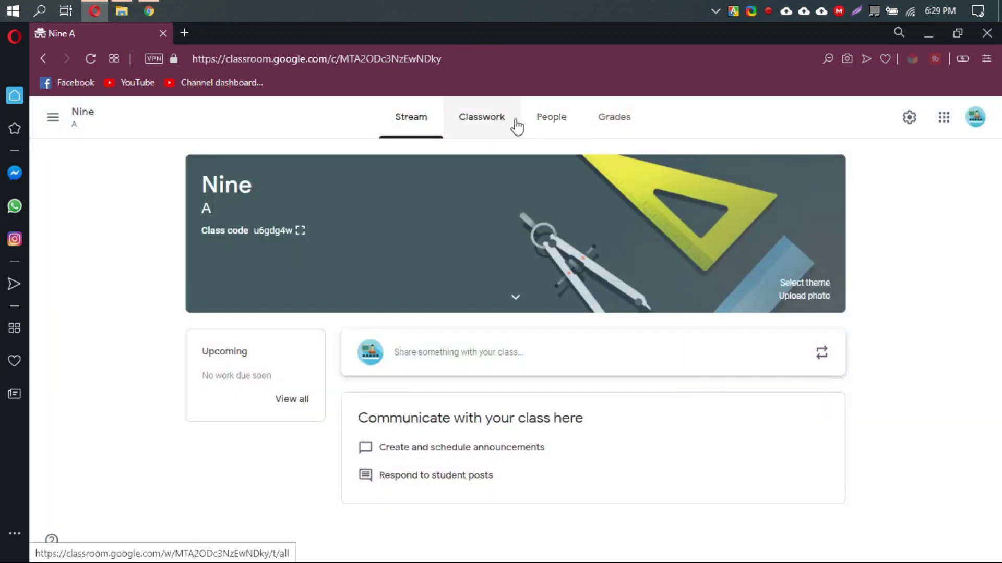
pyautogui.click(550, 130)
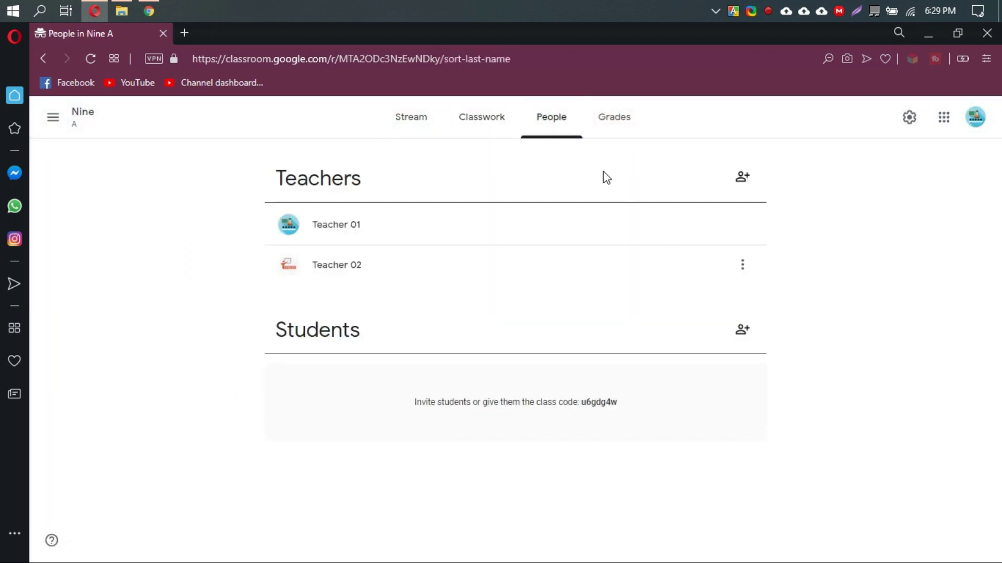
# Invite the student's Gmail account to Nine A, then minimize the browser.
pyautogui.click(741, 329)
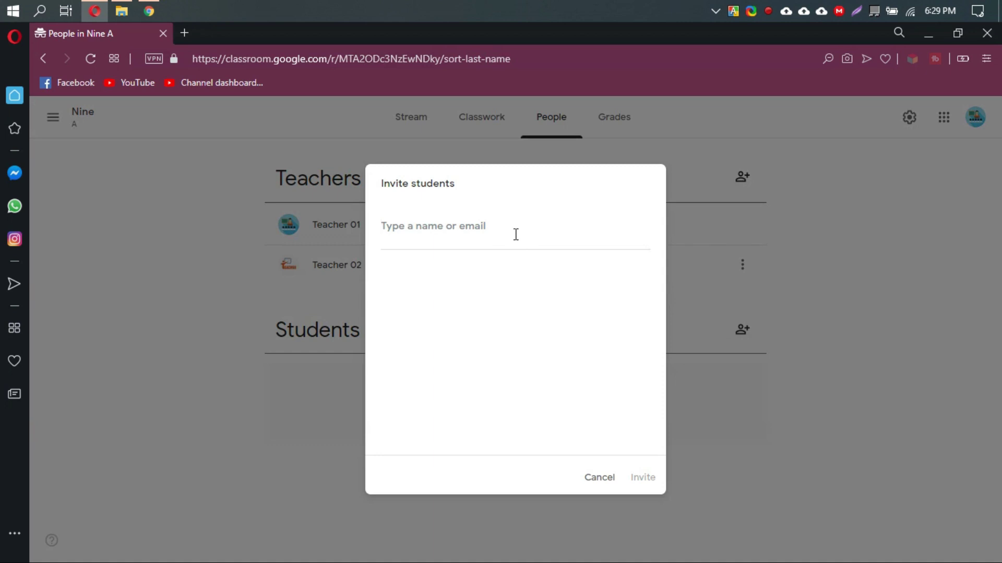
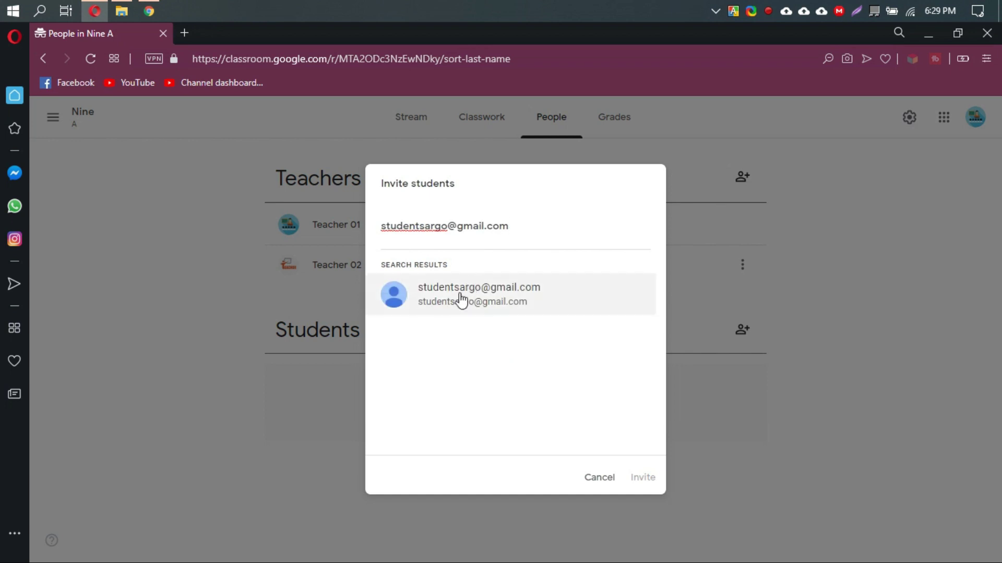
pyautogui.click(559, 301)
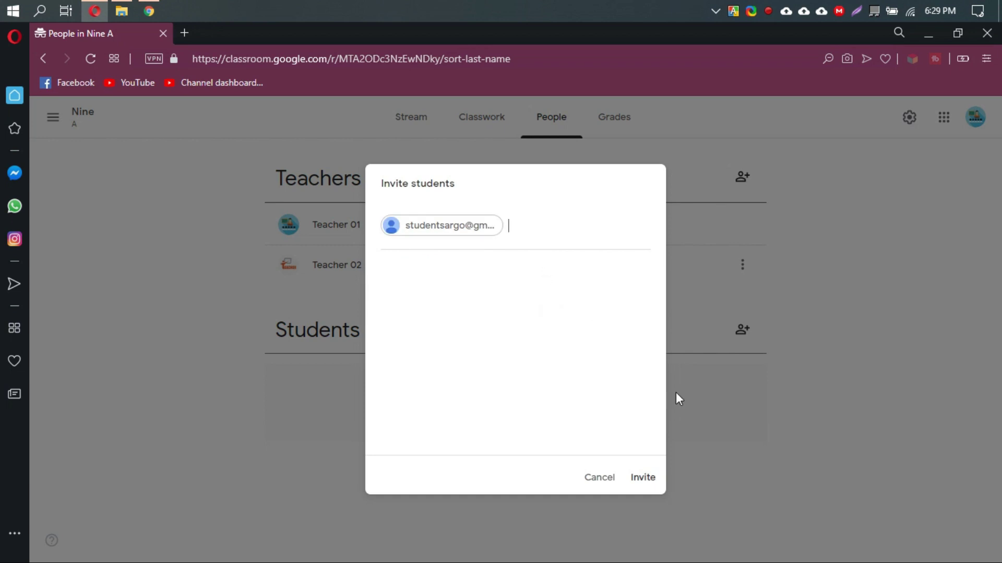
pyautogui.click(644, 479)
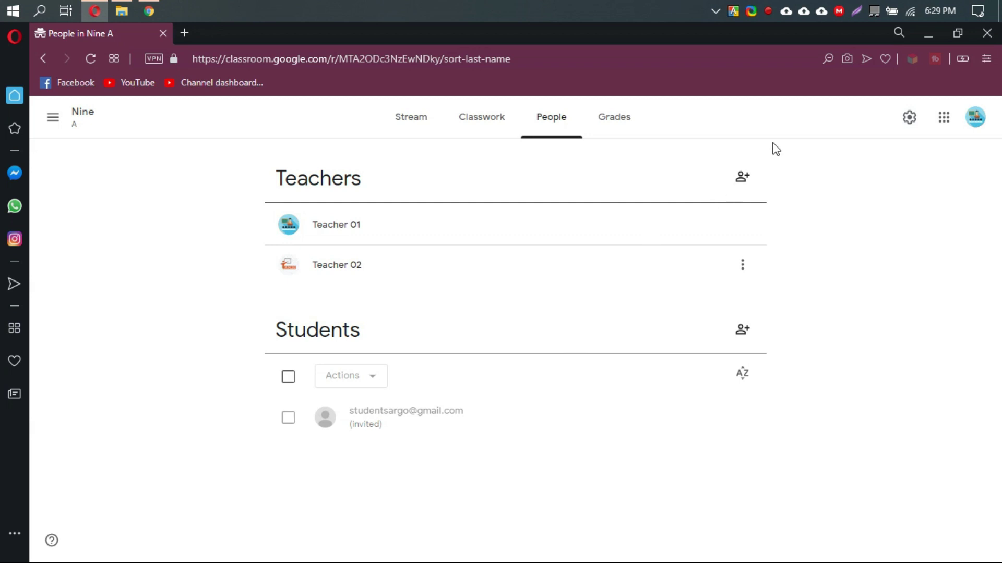
pyautogui.click(933, 38)
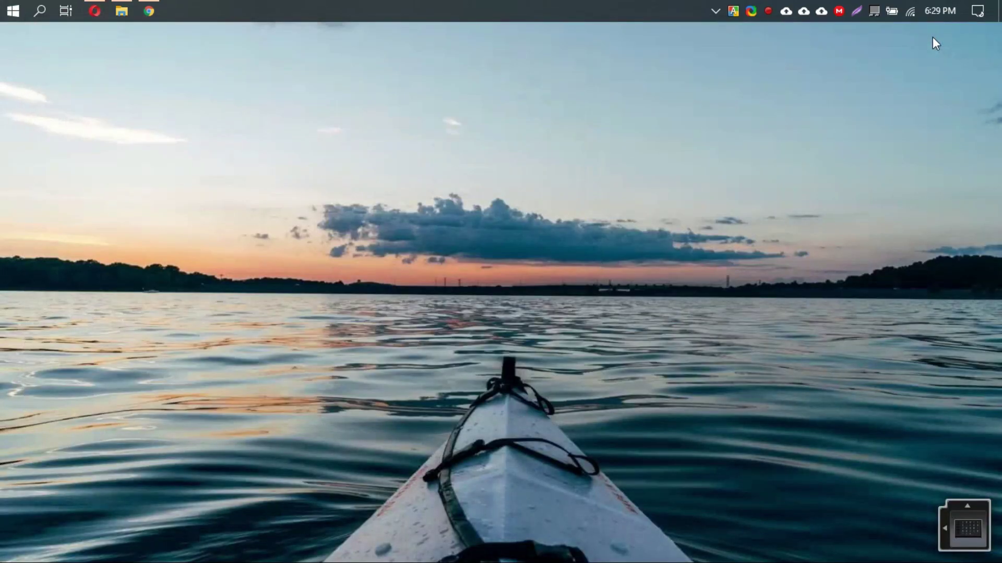
# Sign in to Chrome with the student's Google account email and password.
pyautogui.click(154, 10)
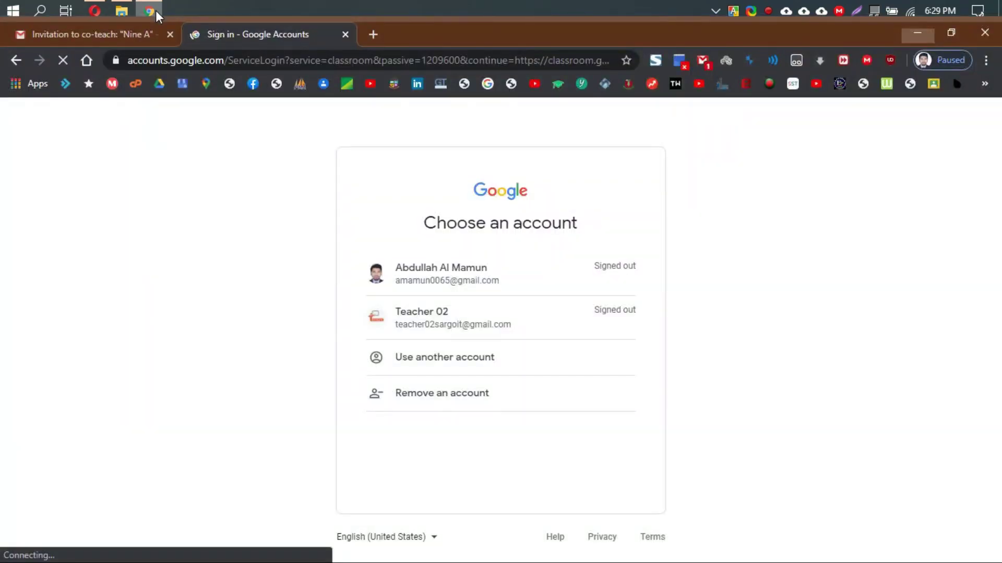
pyautogui.click(428, 359)
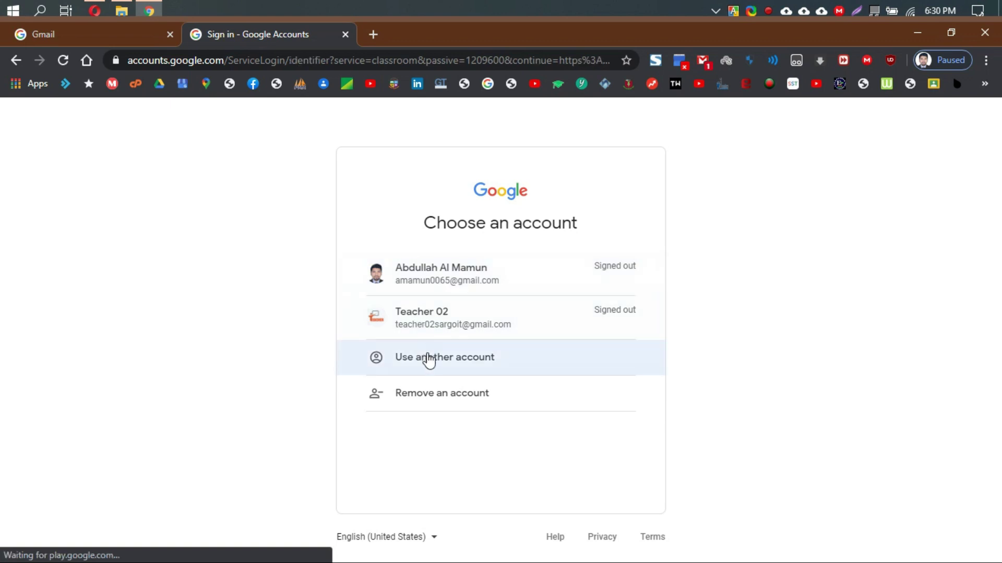
pyautogui.click(444, 305)
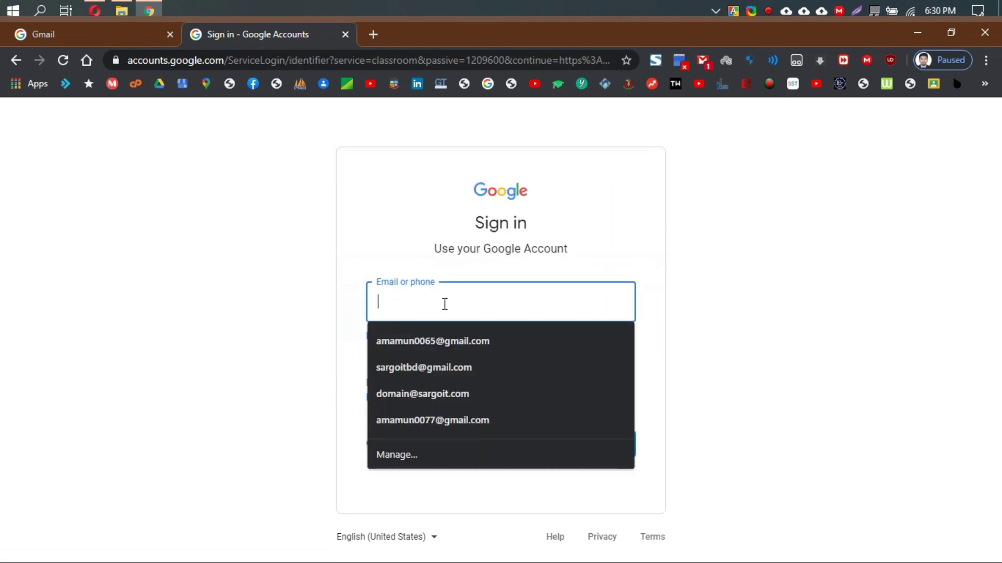
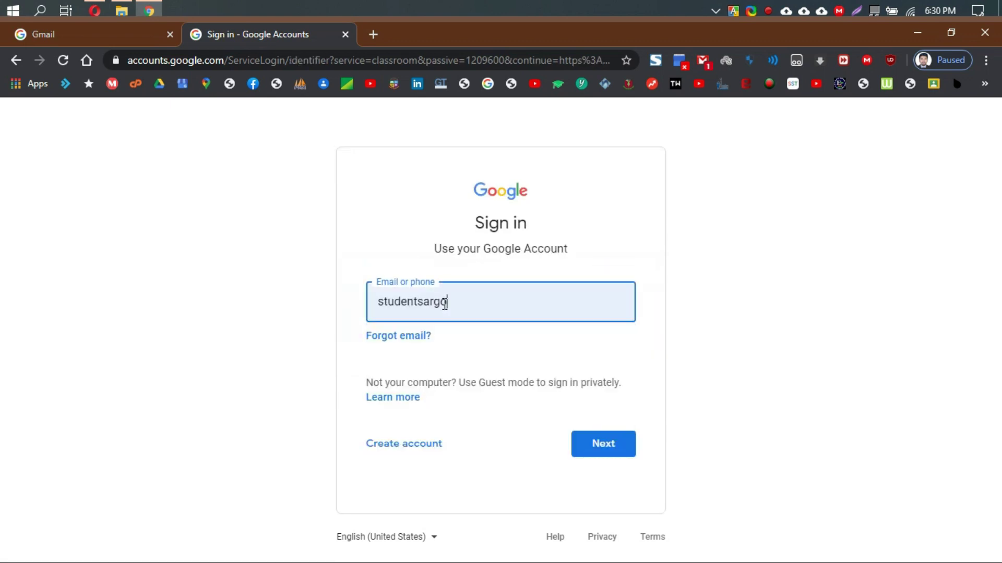
pyautogui.press('Return')
pyautogui.write('••')
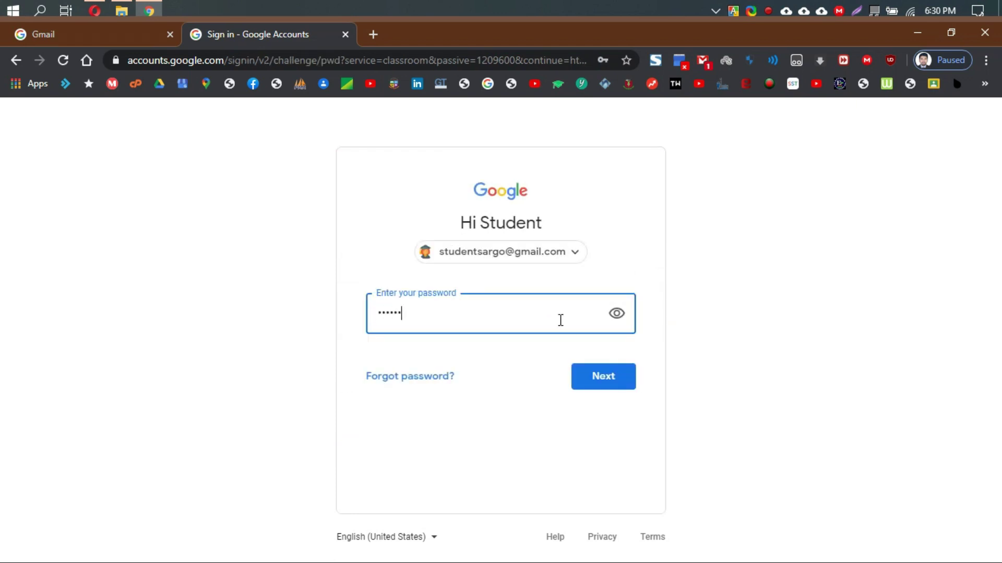
pyautogui.write('••••••')
pyautogui.press('Return')
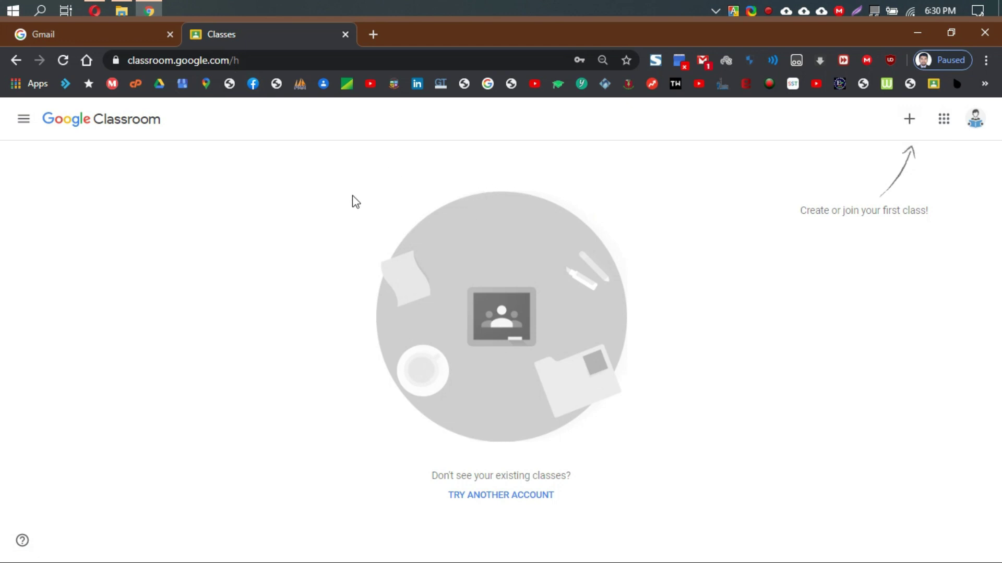
# Search for gmail in a new tab and open the student's Gmail inbox.
pyautogui.click(376, 33)
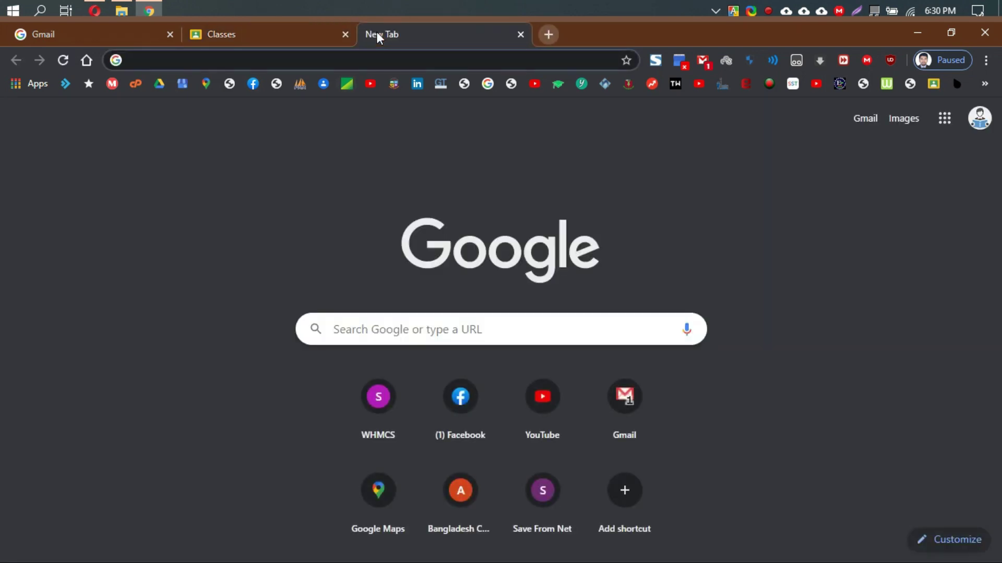
pyautogui.write('gmail')
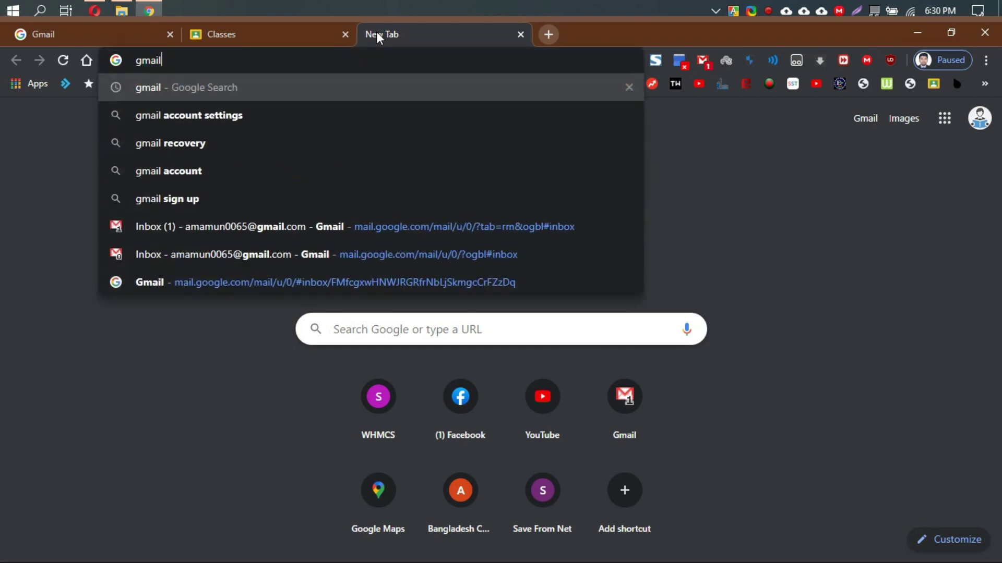
pyautogui.press('Return')
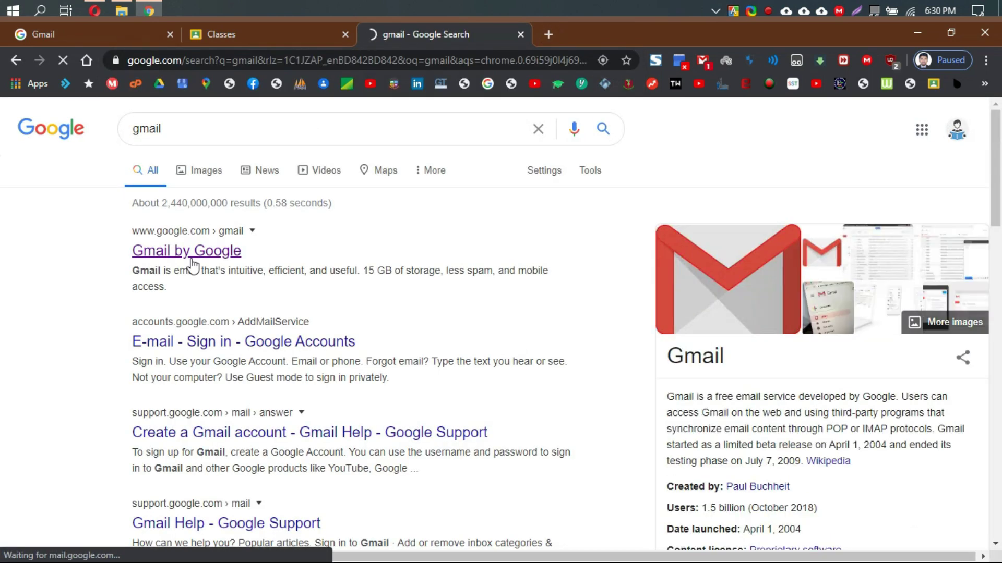
pyautogui.click(187, 252)
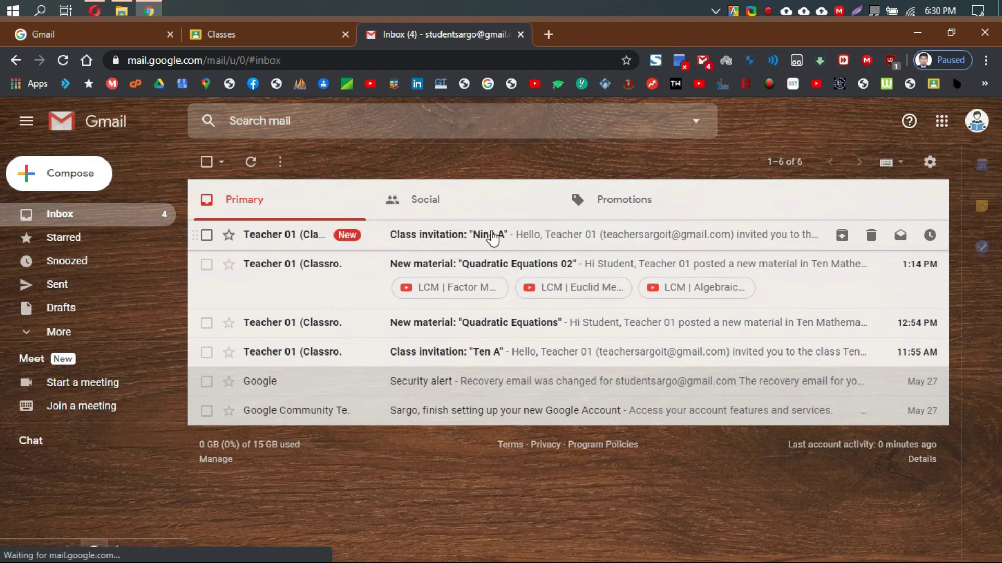
# Open the 'Class invitation: Nine A' email, join the class, and return to the Classroom tab.
pyautogui.click(493, 238)
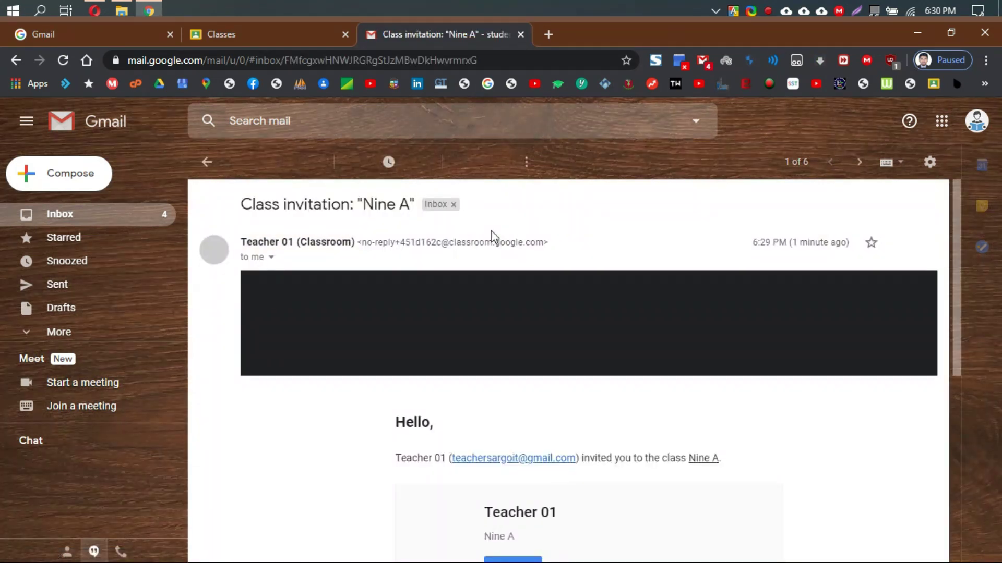
pyautogui.scroll(-3, 541, 270)
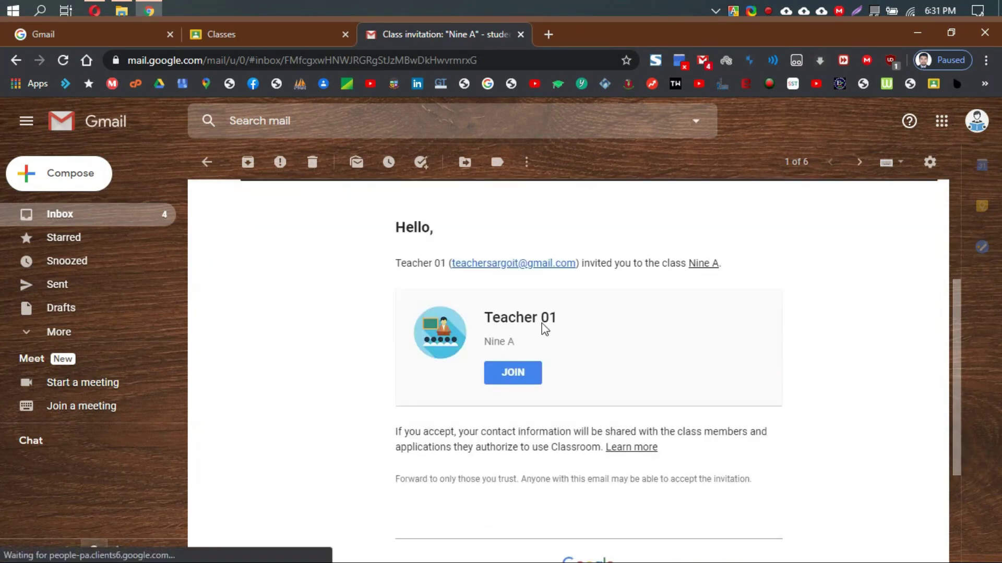
pyautogui.click(513, 378)
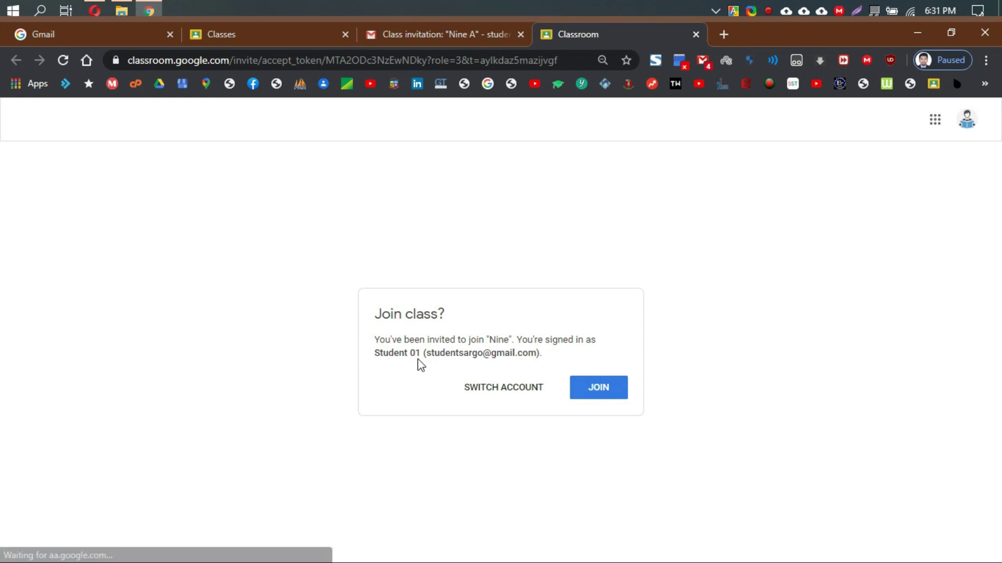
pyautogui.click(600, 388)
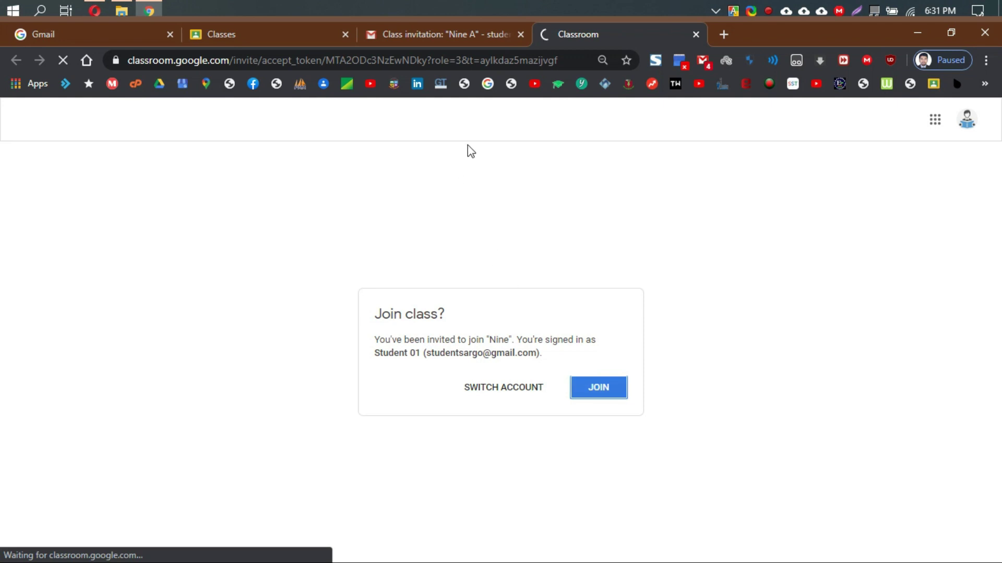
pyautogui.click(279, 33)
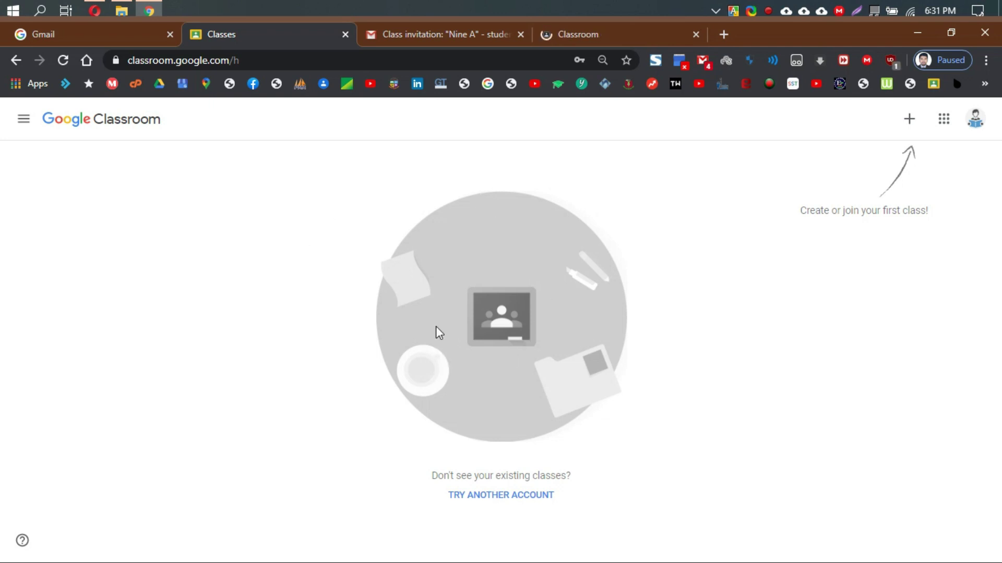
# As the first student, open the Nine A class and view its People list.
pyautogui.click(590, 34)
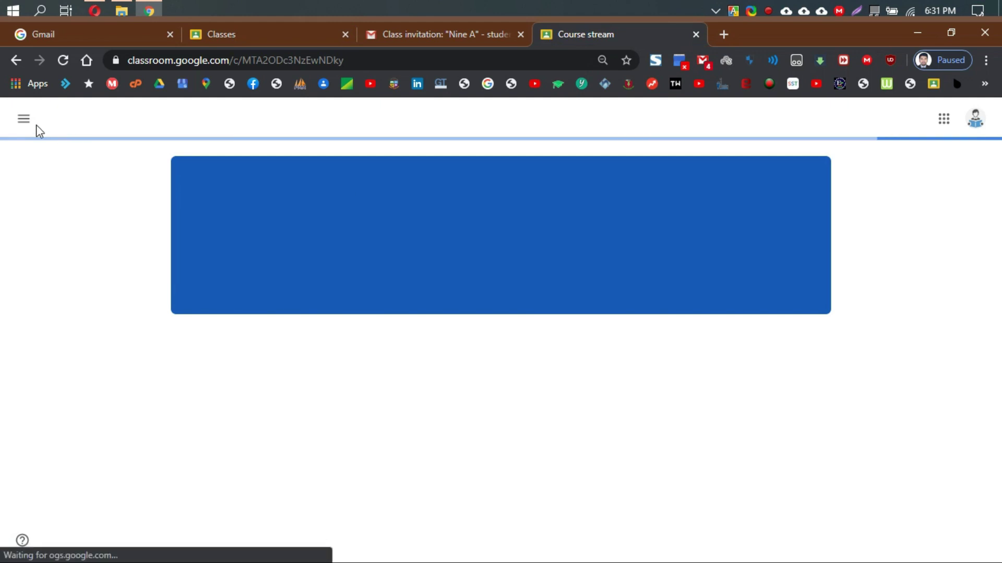
pyautogui.click(25, 122)
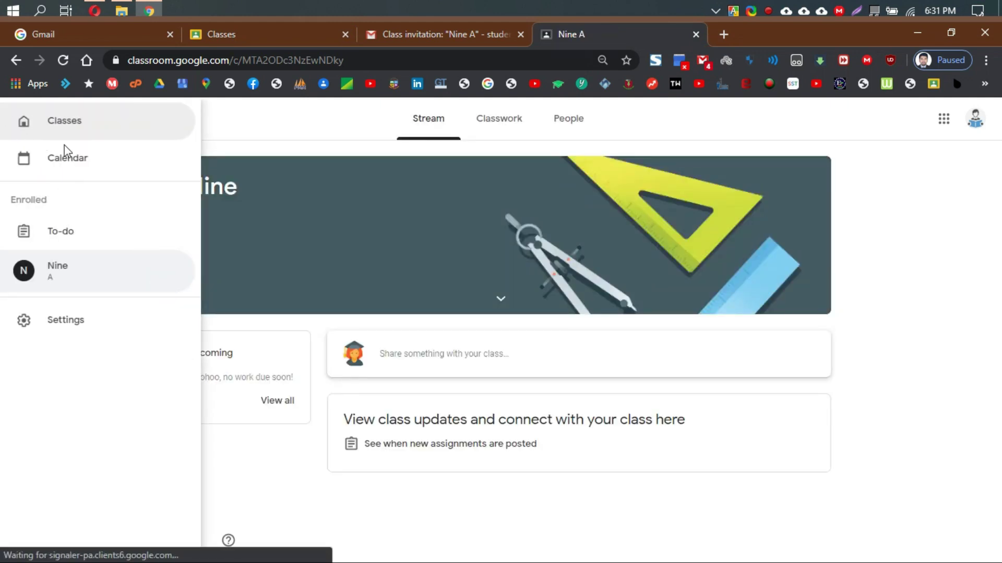
pyautogui.click(66, 128)
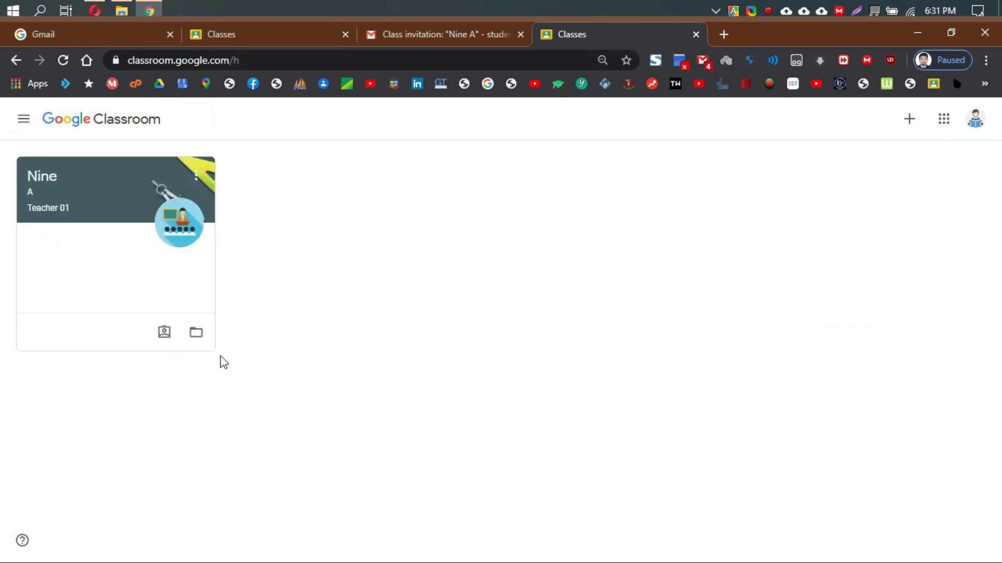
pyautogui.click(34, 189)
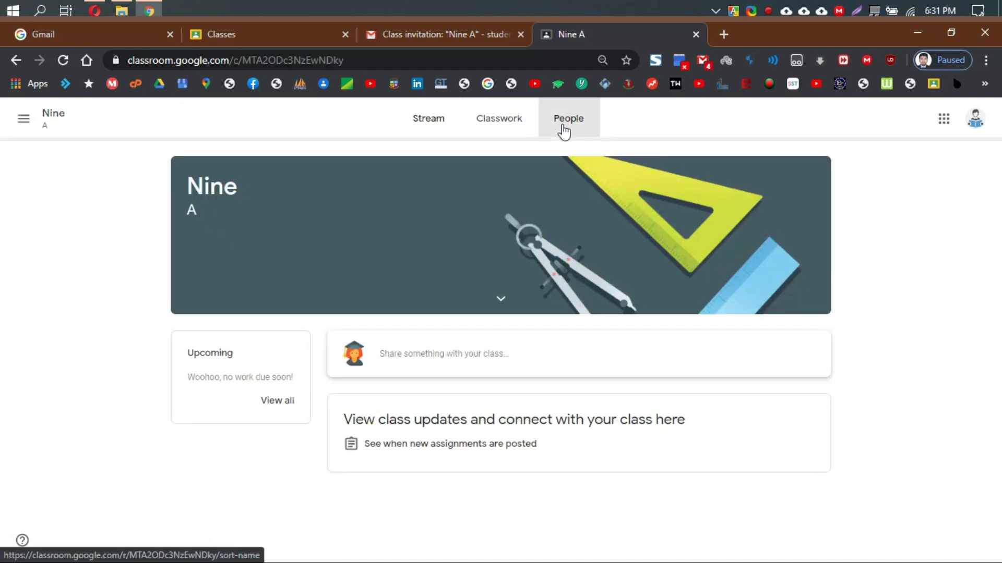
pyautogui.click(563, 128)
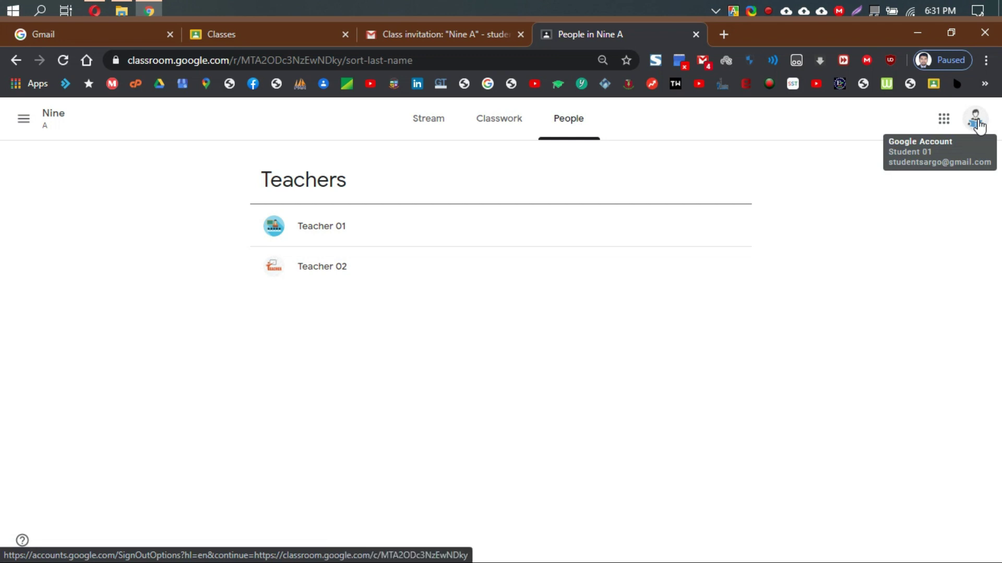
# Sign out of the first student account and minimise Chrome.
pyautogui.click(978, 123)
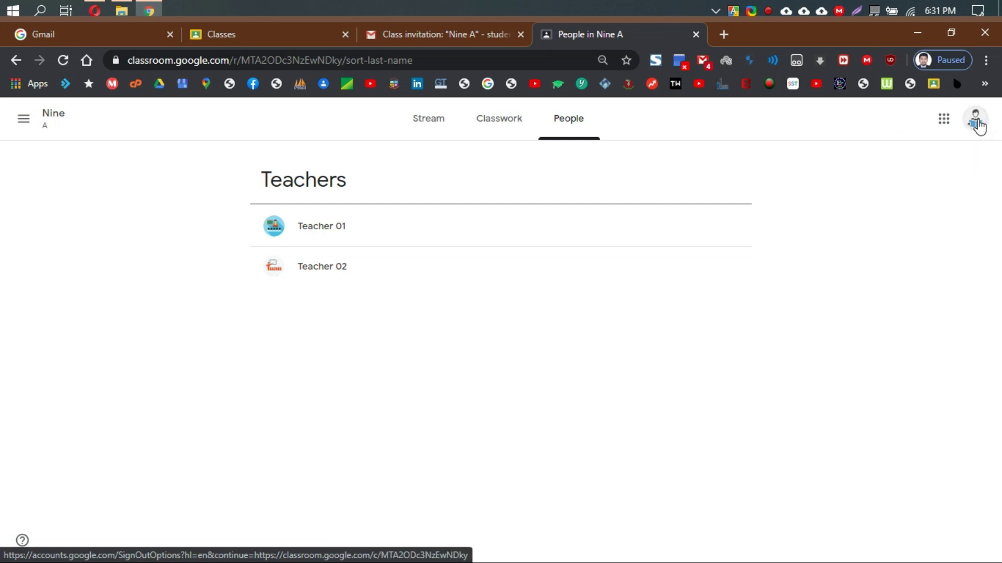
pyautogui.click(891, 432)
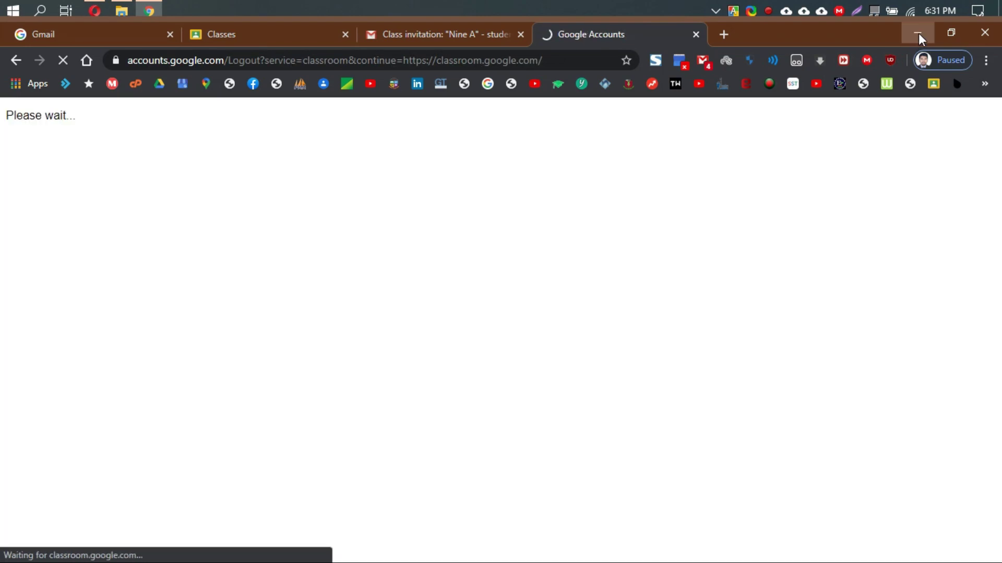
pyautogui.click(918, 33)
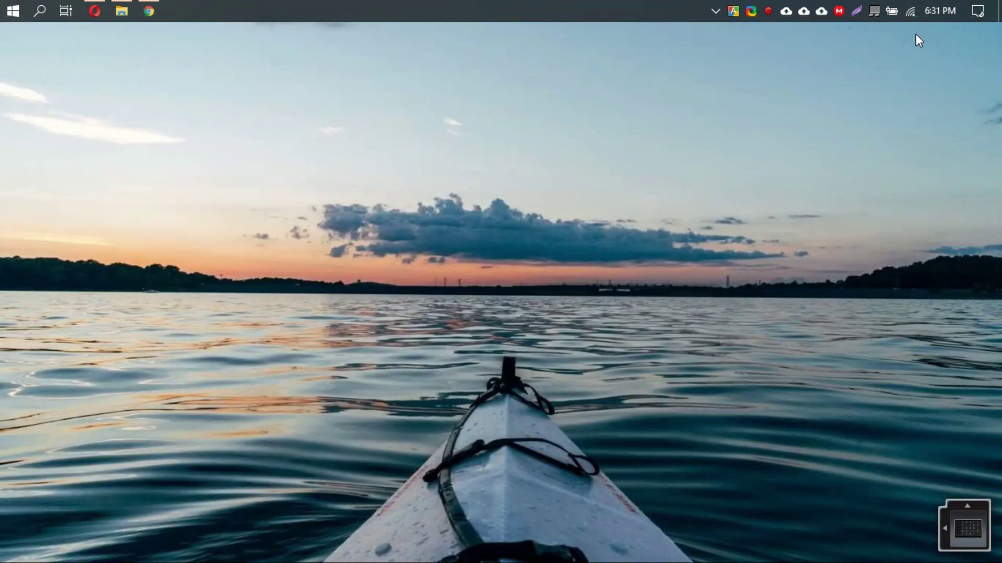
# In the teacher's Opera window, copy the Nine A class code from the Stream.
pyautogui.click(94, 11)
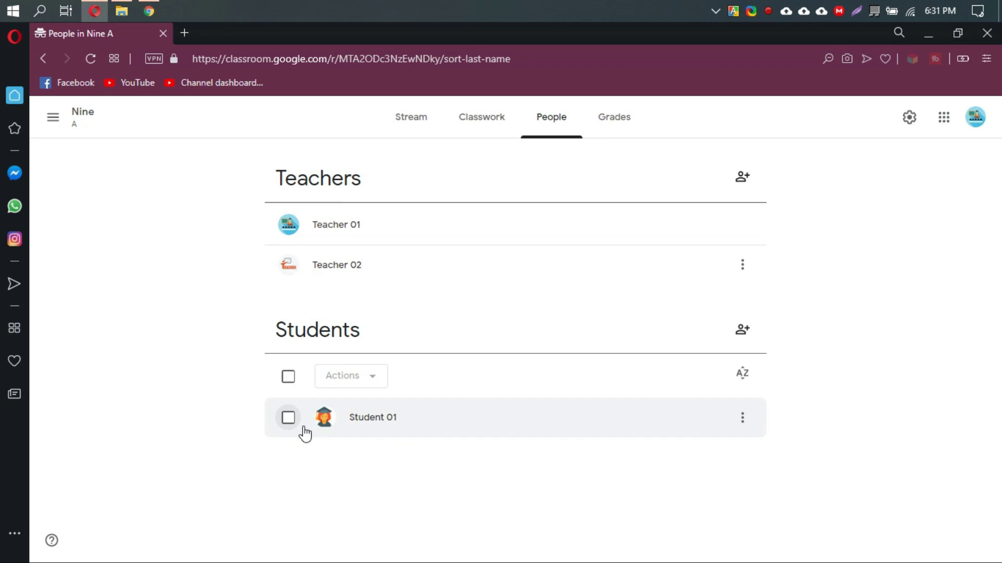
pyautogui.click(416, 121)
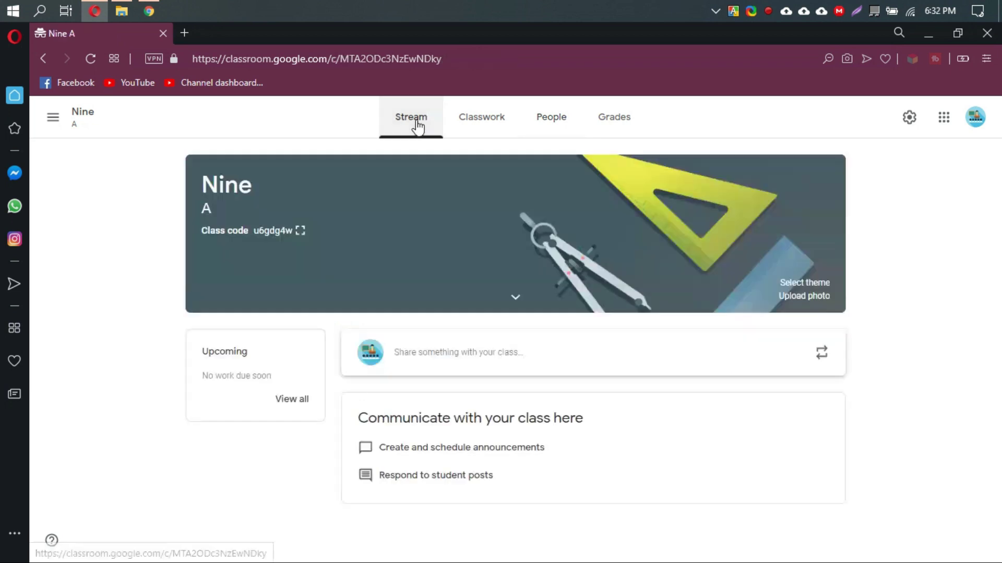
pyautogui.click(300, 231)
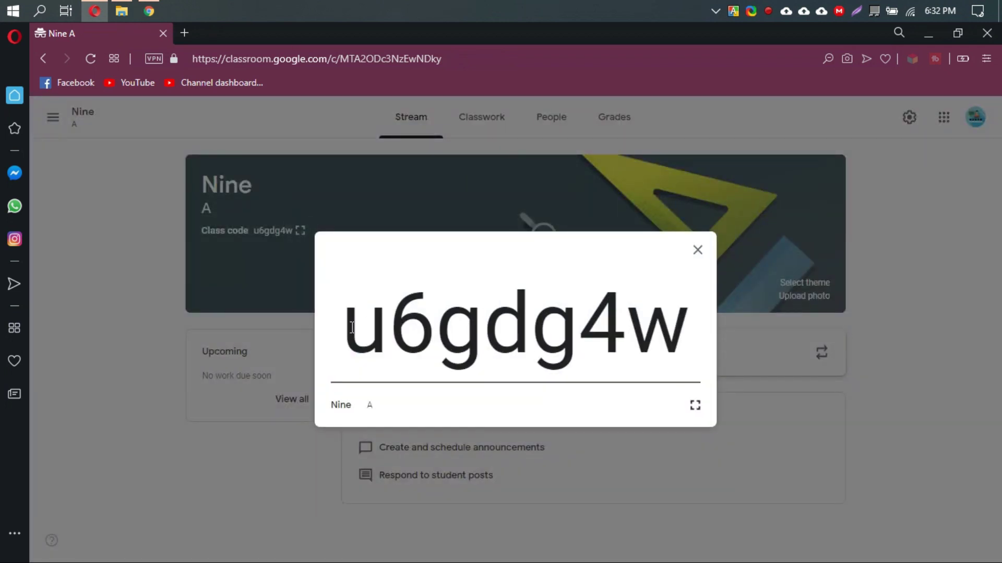
pyautogui.moveTo(352, 328); pyautogui.dragTo(690, 324)
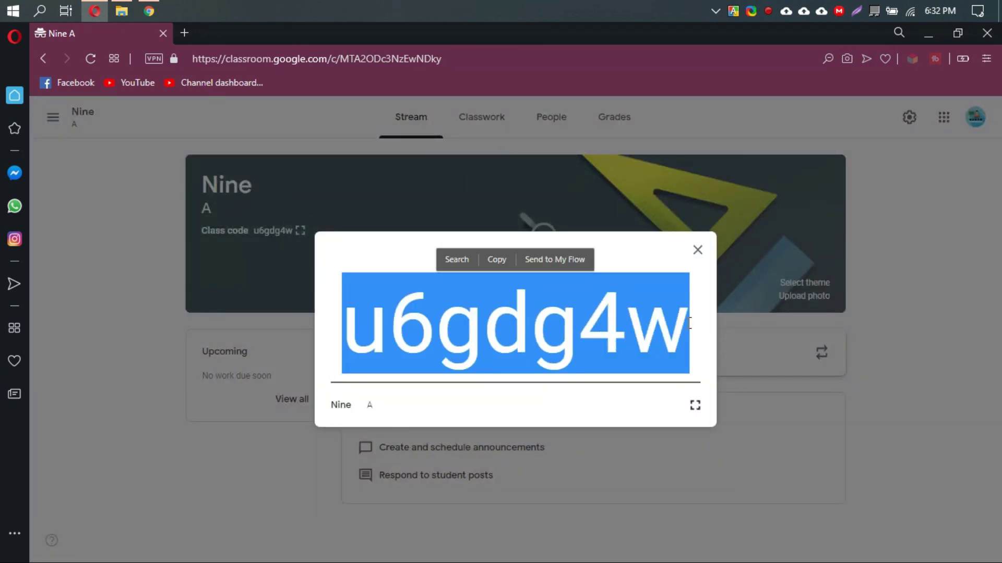
pyautogui.click(681, 330)
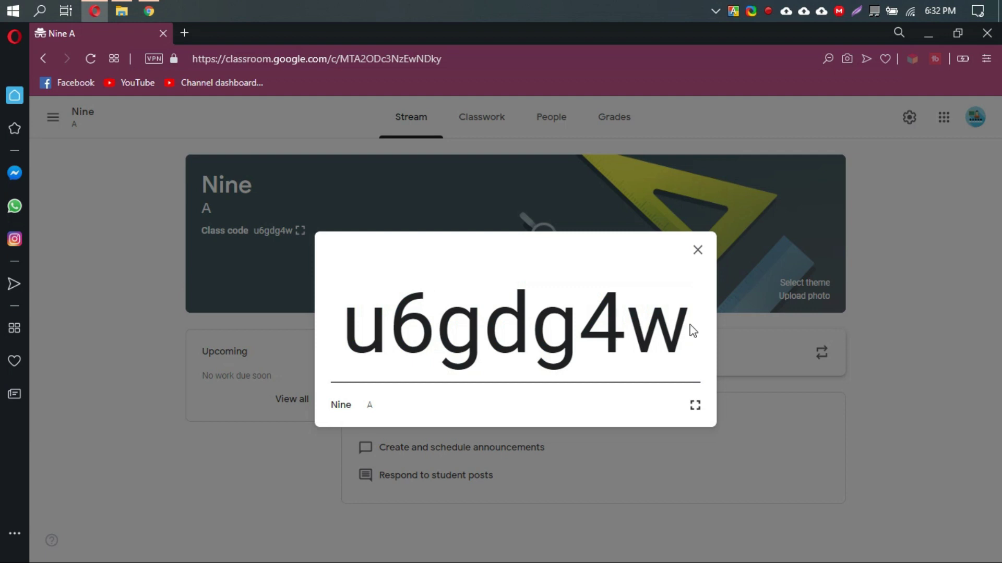
pyautogui.moveTo(665, 335); pyautogui.dragTo(342, 313)
pyautogui.rightClick(379, 316)
pyautogui.click(416, 358)
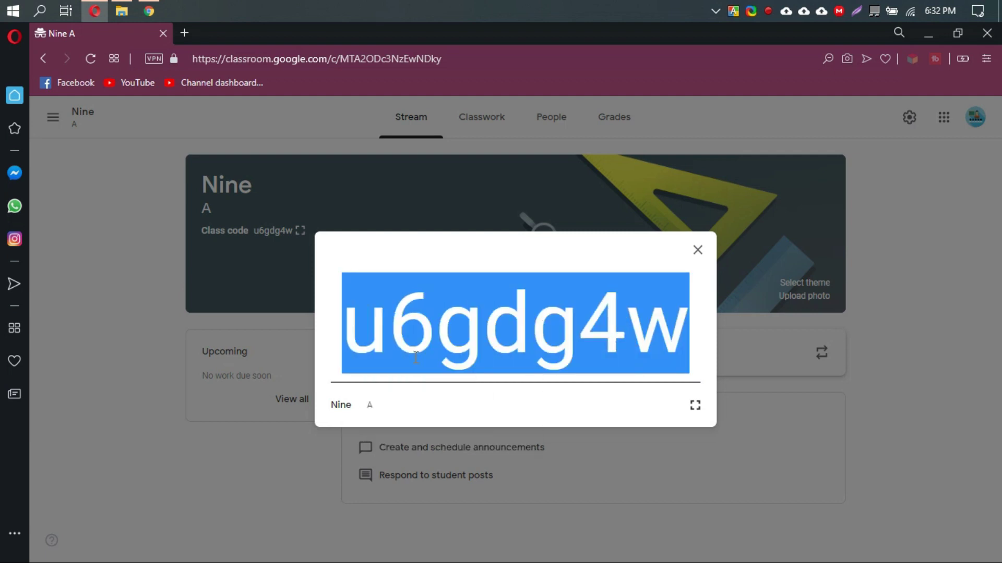
pyautogui.click(699, 249)
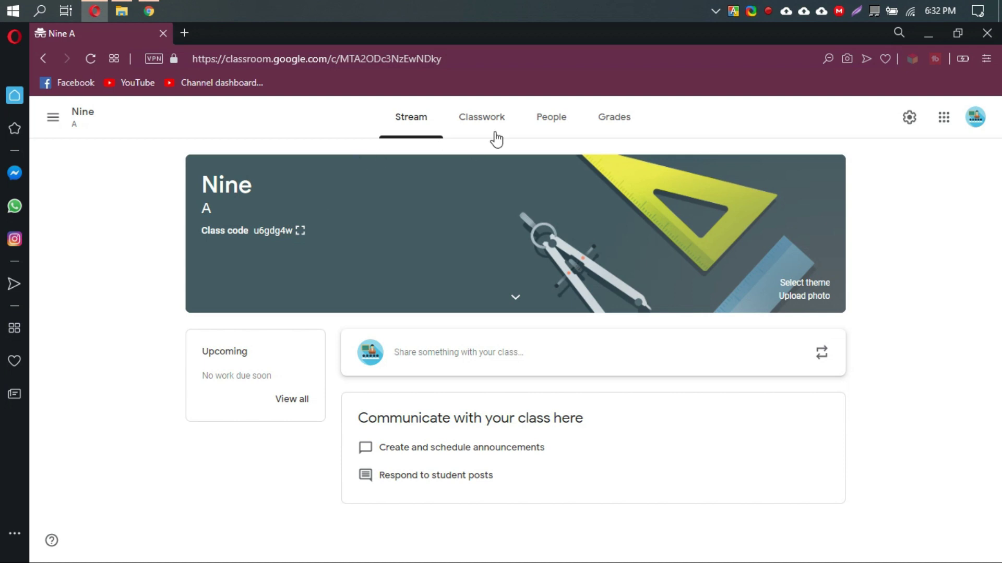
# Check the class People list, then start signing into Chrome with another account.
pyautogui.click(555, 120)
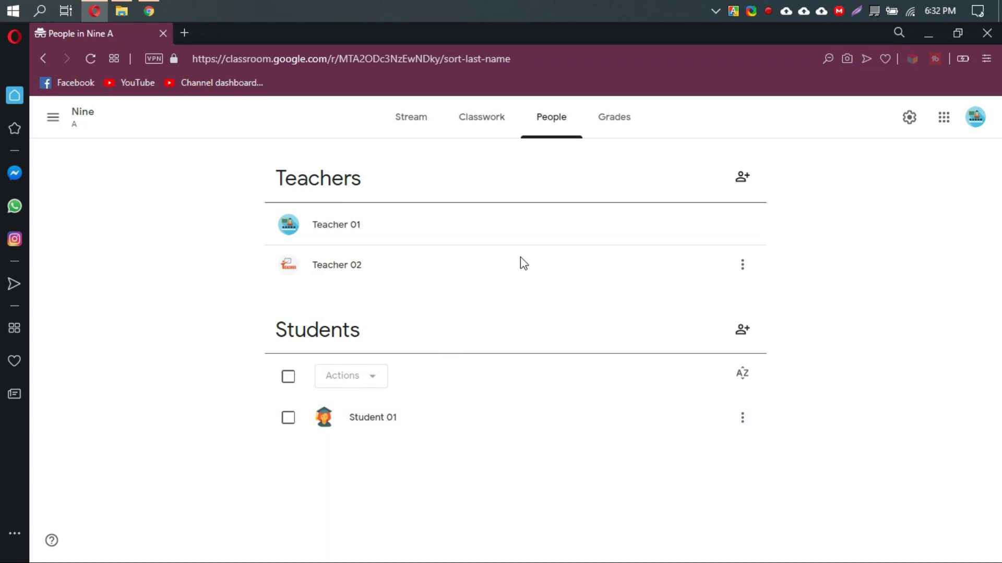
pyautogui.click(933, 32)
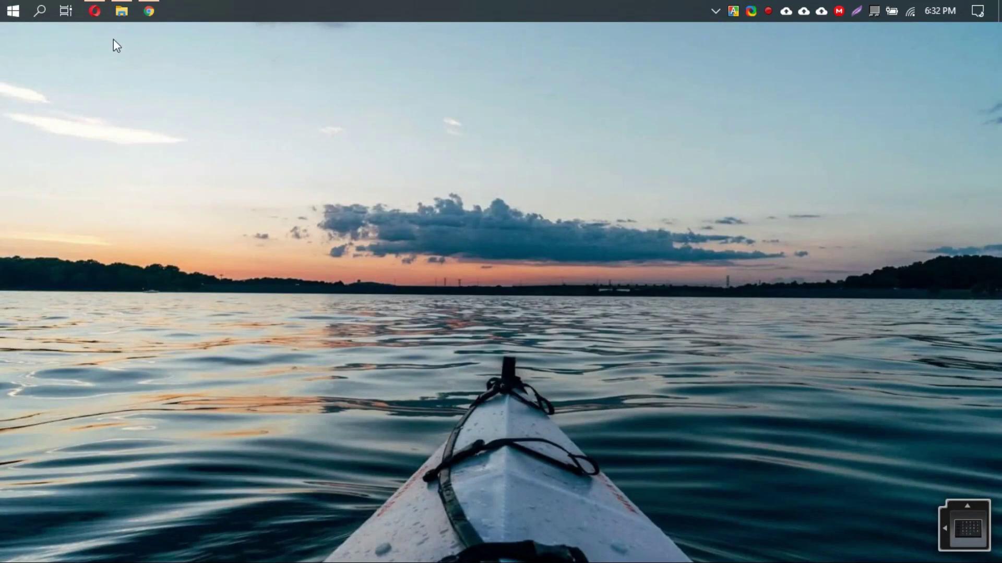
pyautogui.click(154, 14)
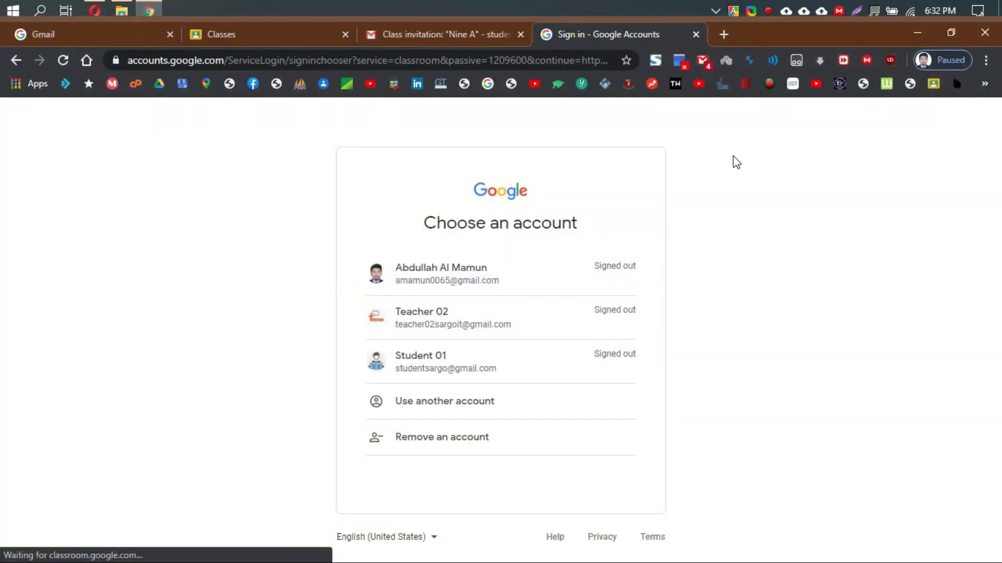
pyautogui.click(481, 401)
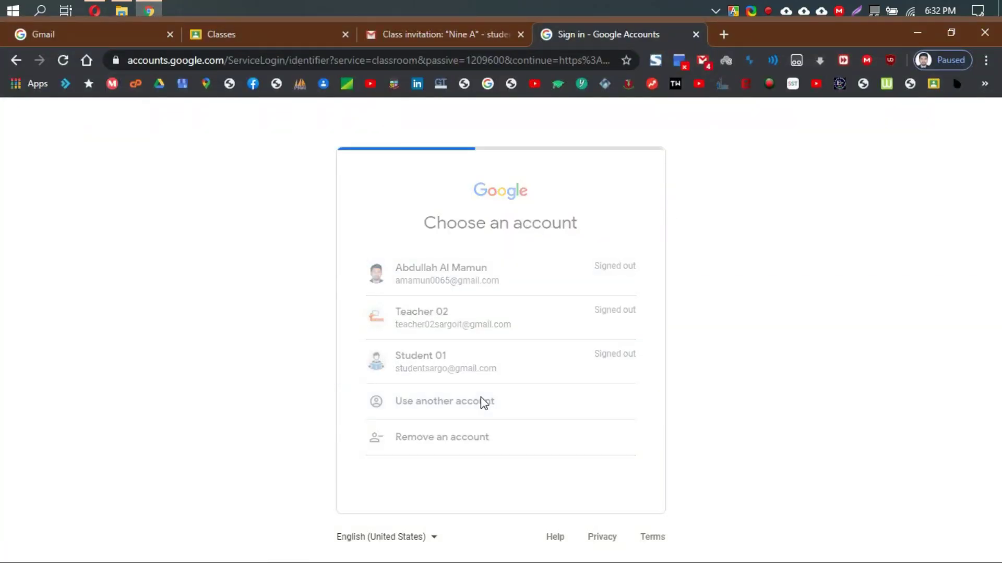
# Sign in with the second student's saved e-mail and password, then close the extra Classes tab.
pyautogui.click(468, 295)
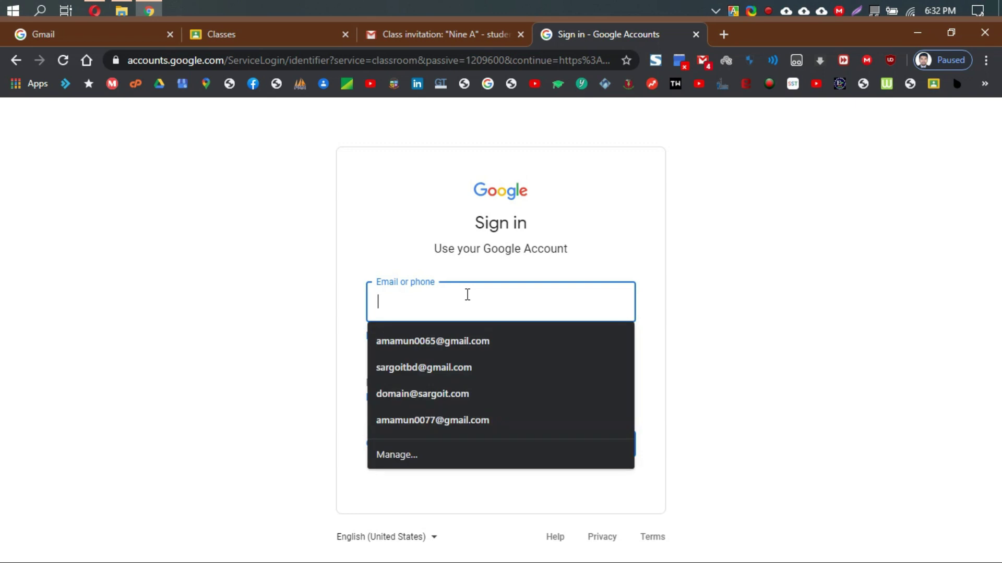
pyautogui.write('stu')
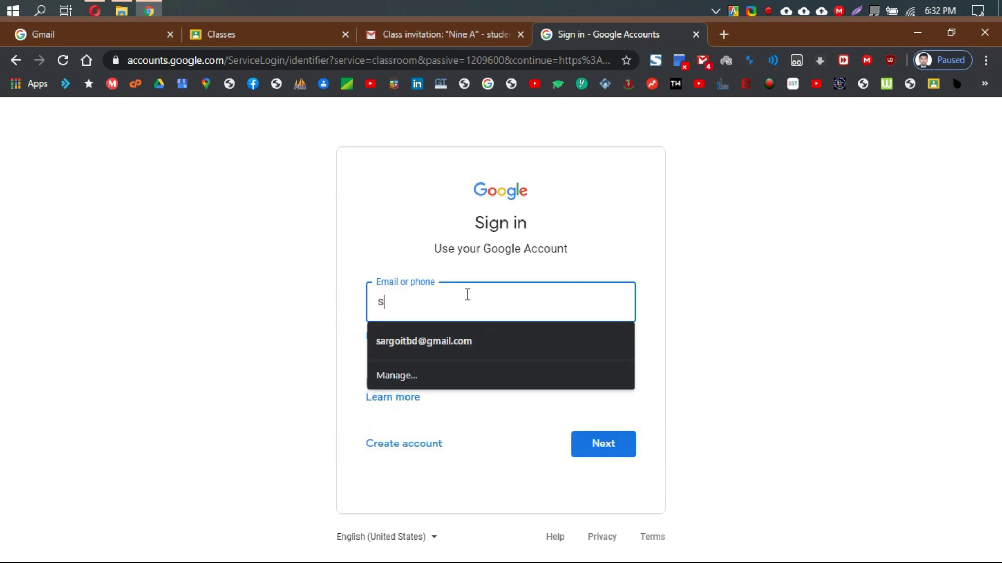
pyautogui.press('Down')
pyautogui.press('Down')
pyautogui.press('Return')
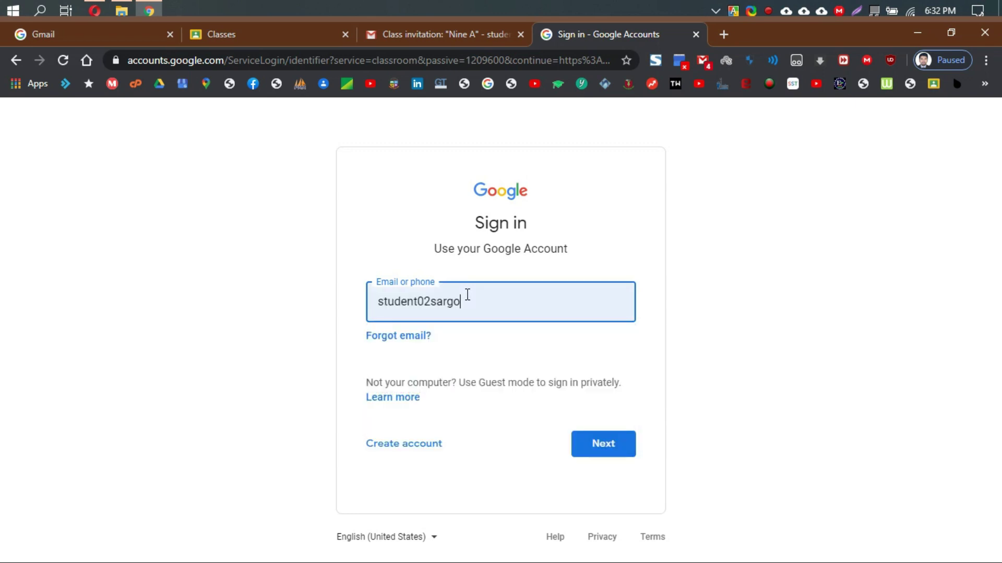
pyautogui.press('Return')
pyautogui.write('s')
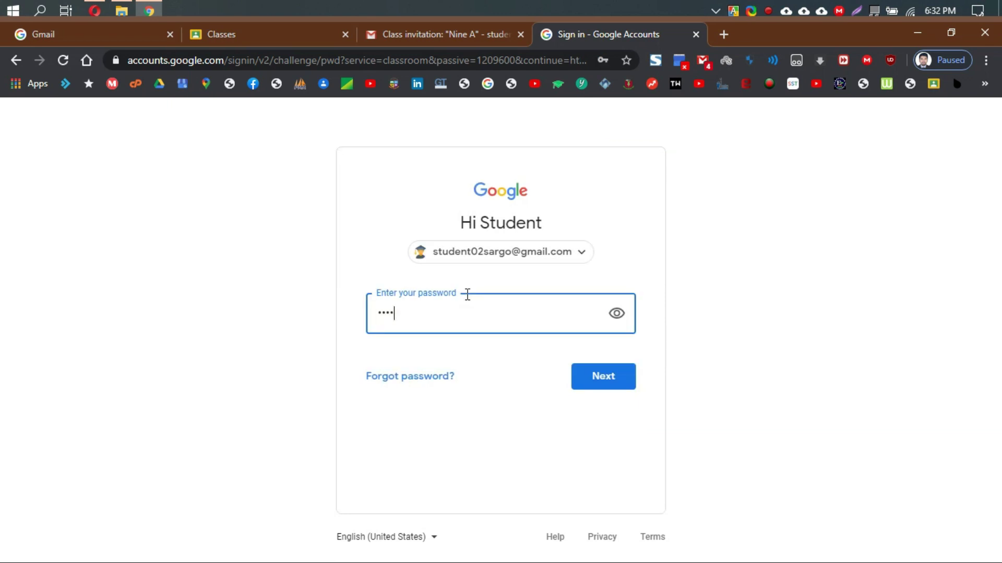
pyautogui.press('BackSpace')
pyautogui.press('Return')
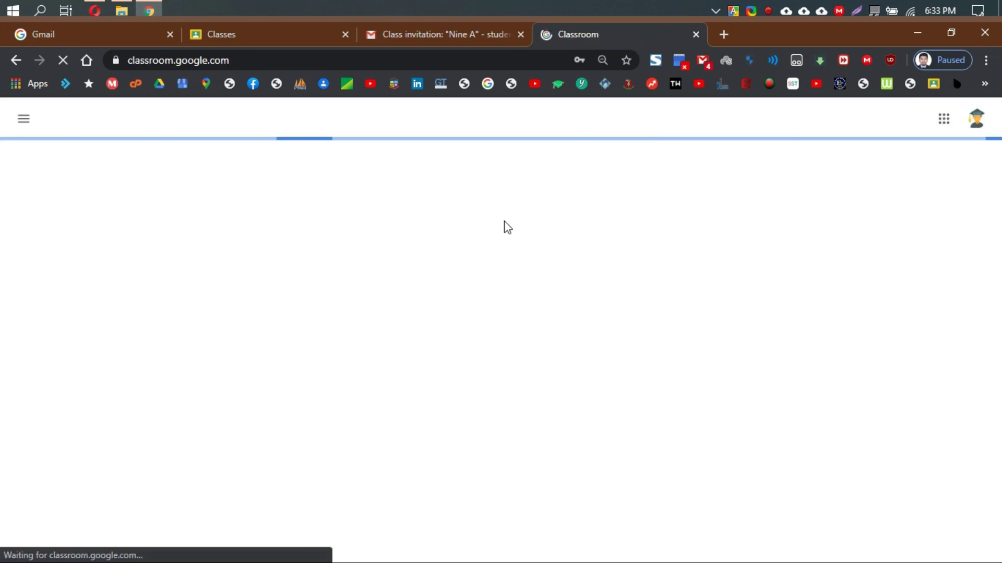
pyautogui.click(345, 34)
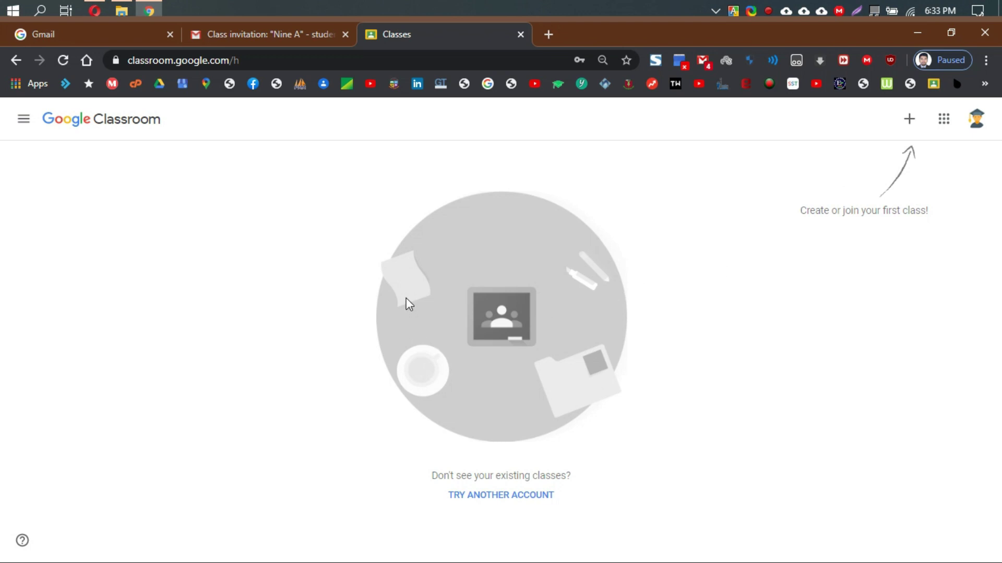
# As the second student, join Nine A by pasting the copied class code.
pyautogui.click(345, 35)
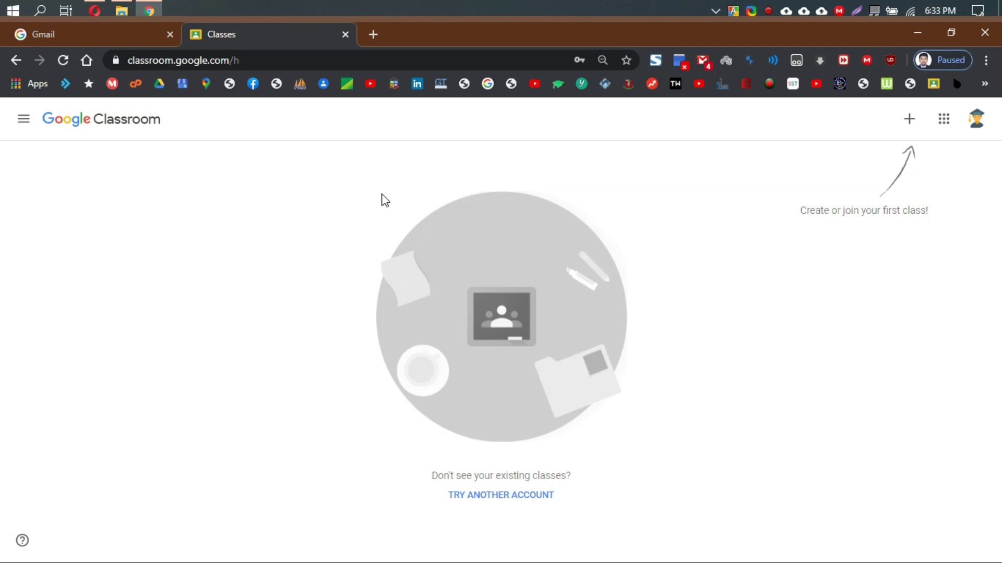
pyautogui.click(909, 120)
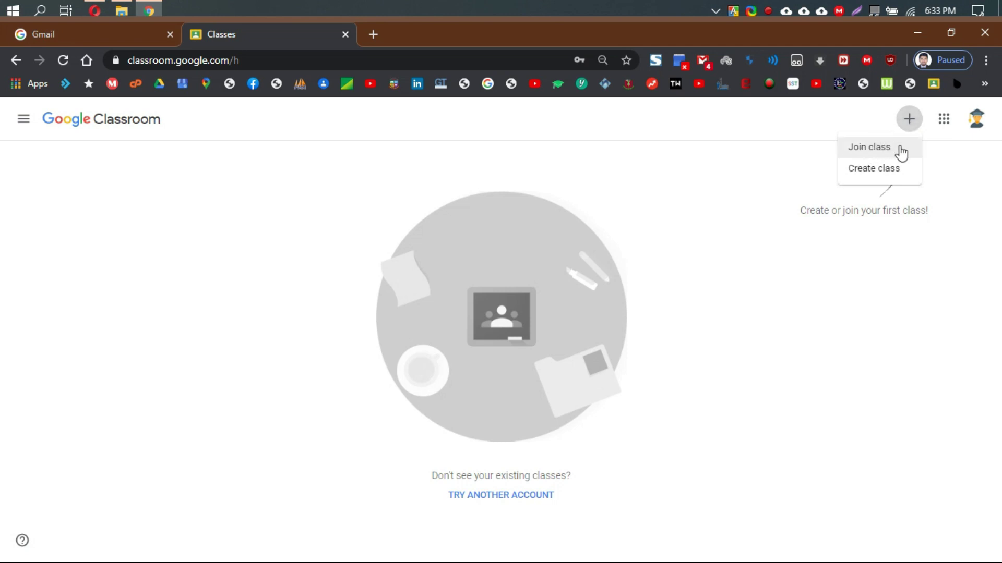
pyautogui.click(884, 151)
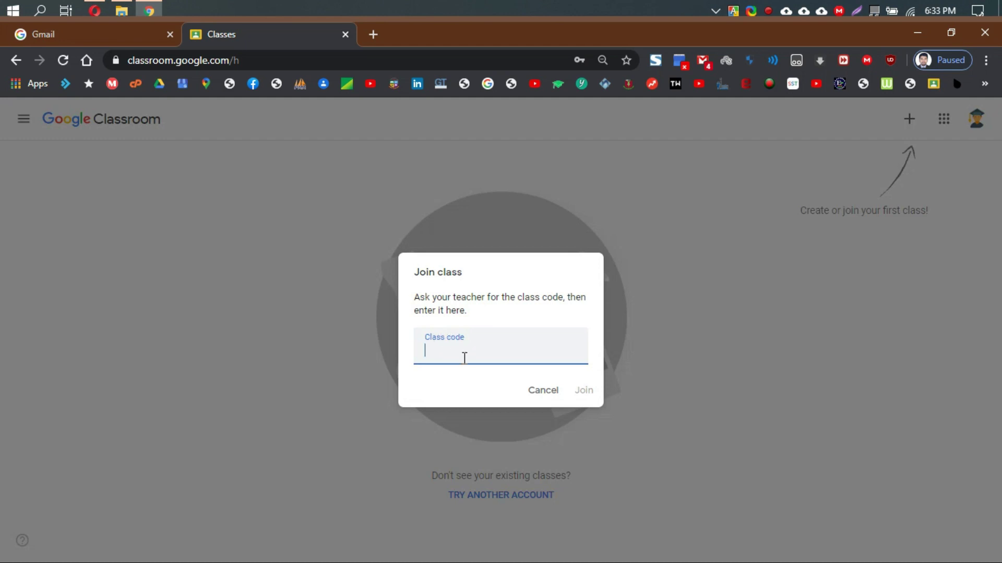
pyautogui.hotkey('ctrl', 'v')
pyautogui.click(584, 391)
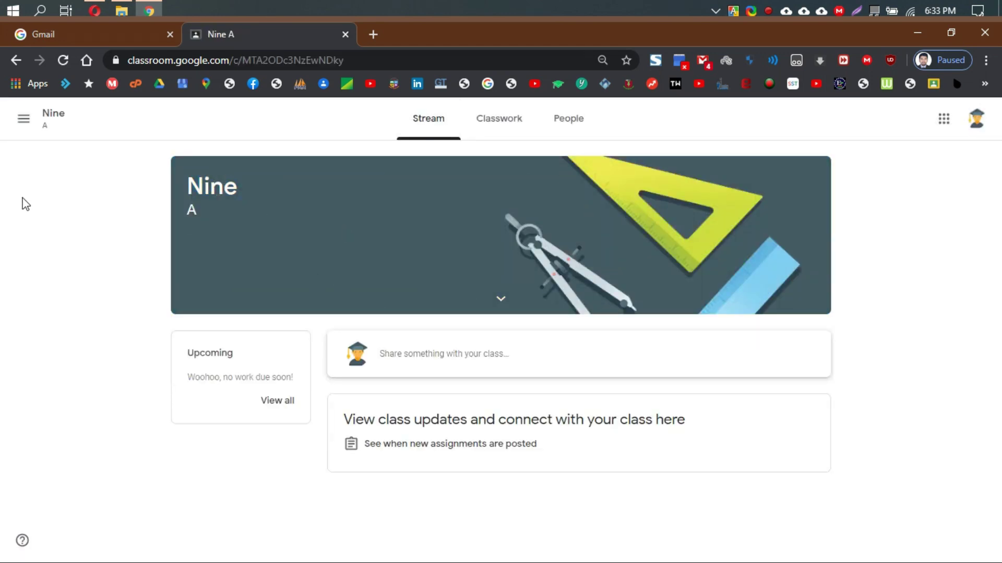
# Return to the Classes list, sign out of Student 02, and minimise Chrome.
pyautogui.click(20, 120)
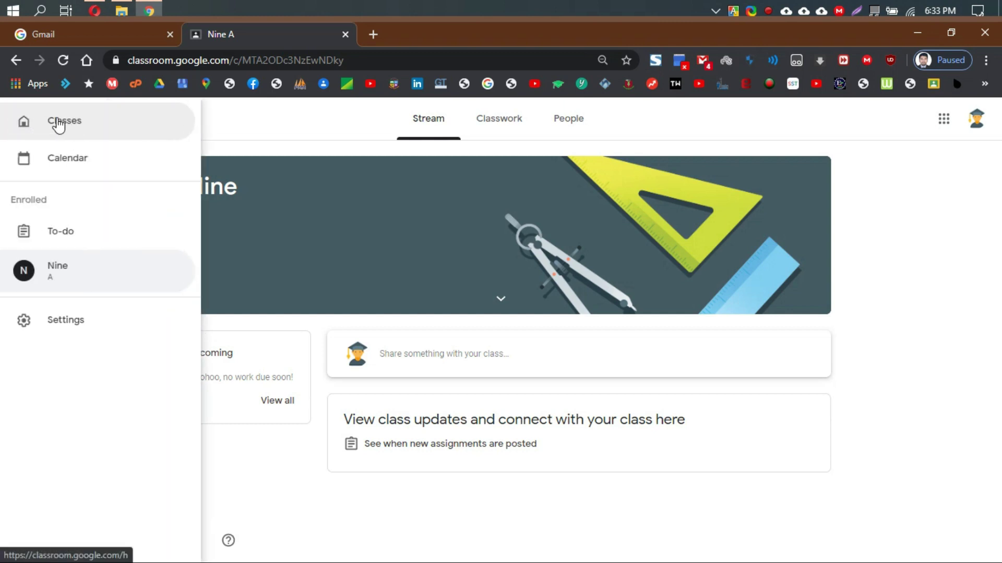
pyautogui.click(59, 124)
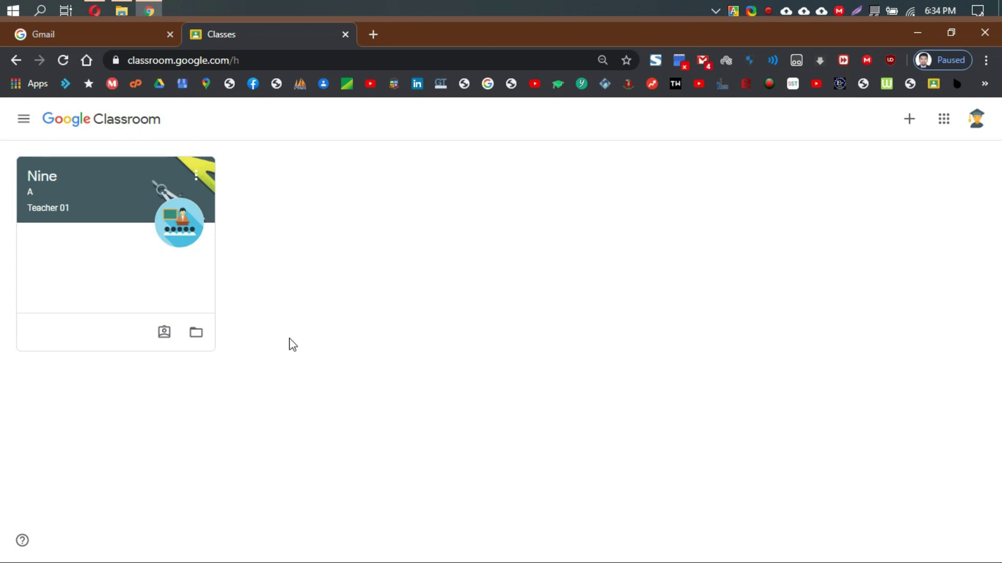
pyautogui.click(973, 119)
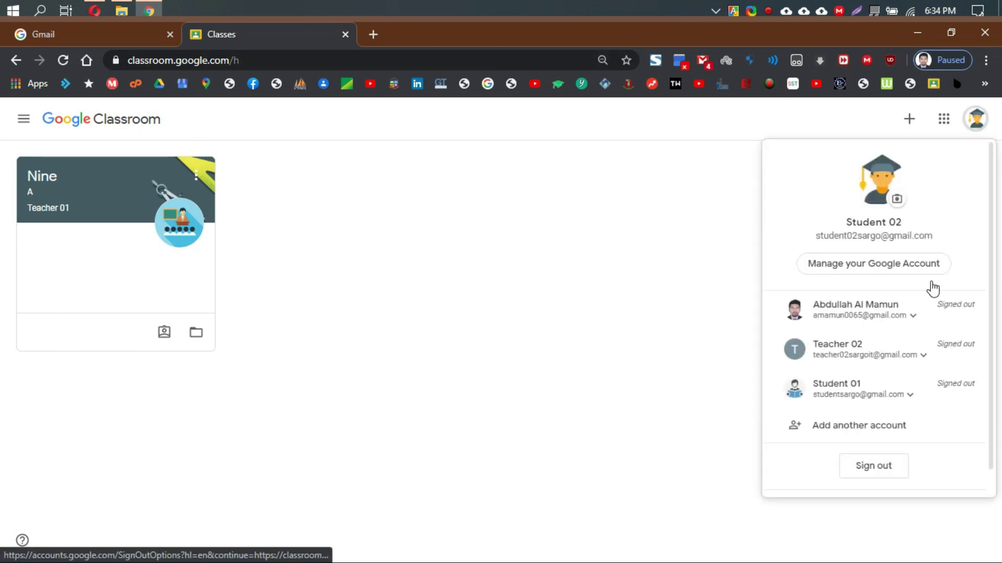
pyautogui.click(878, 467)
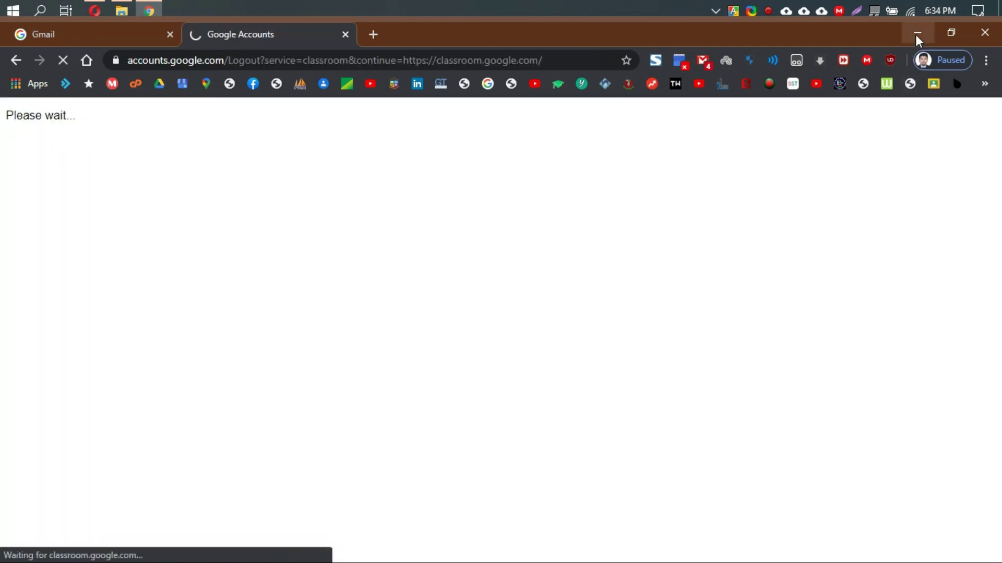
pyautogui.click(916, 34)
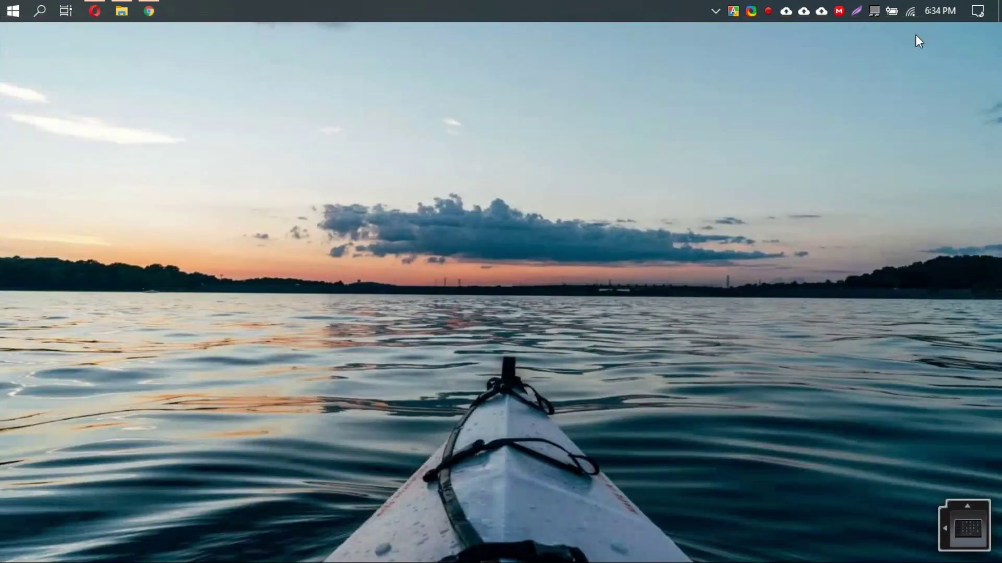
# On Nine A's People page in Opera, inspect Student 01's options and the bulk Actions menu, leaving no students selected.
pyautogui.click(95, 10)
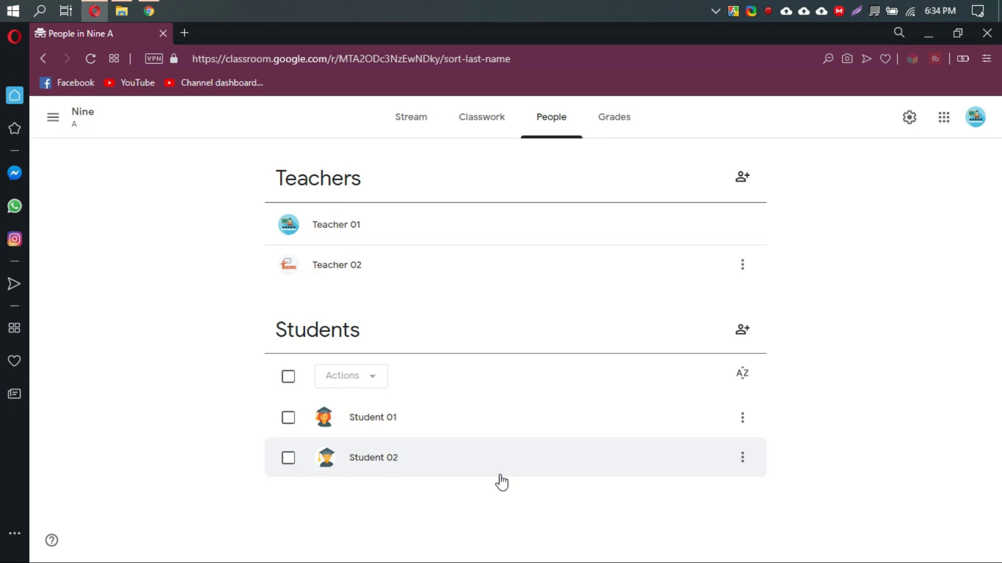
pyautogui.click(743, 420)
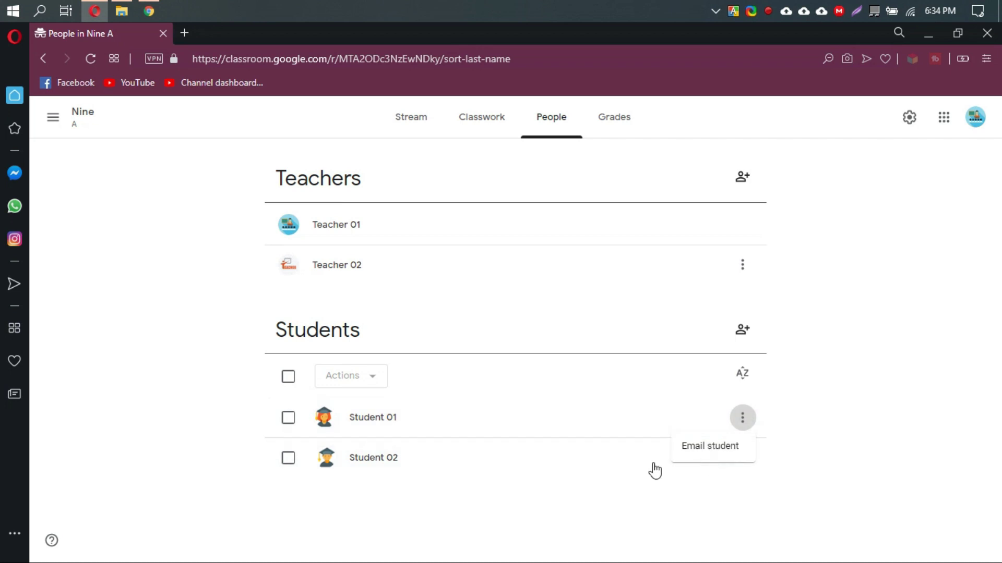
pyautogui.click(199, 398)
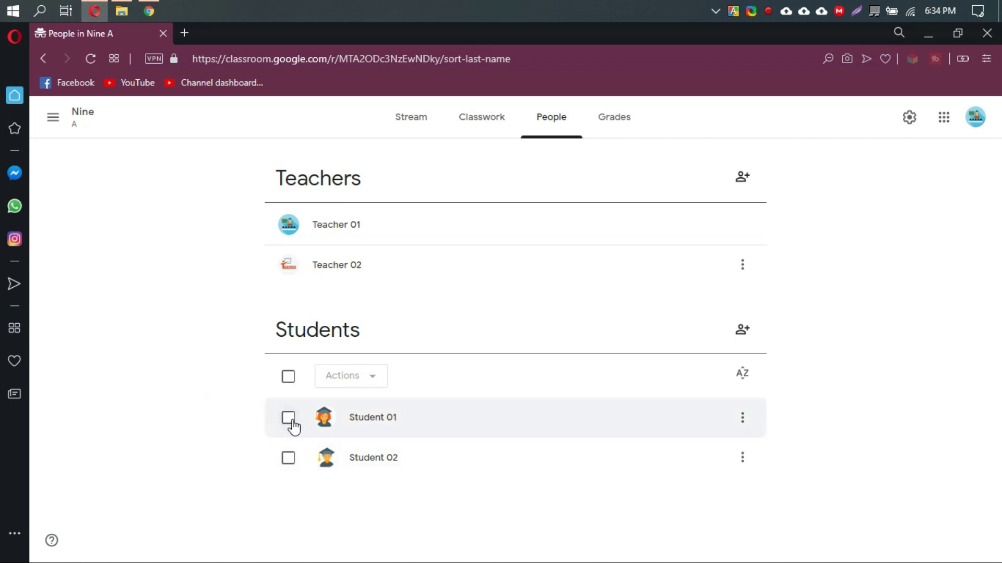
pyautogui.click(290, 419)
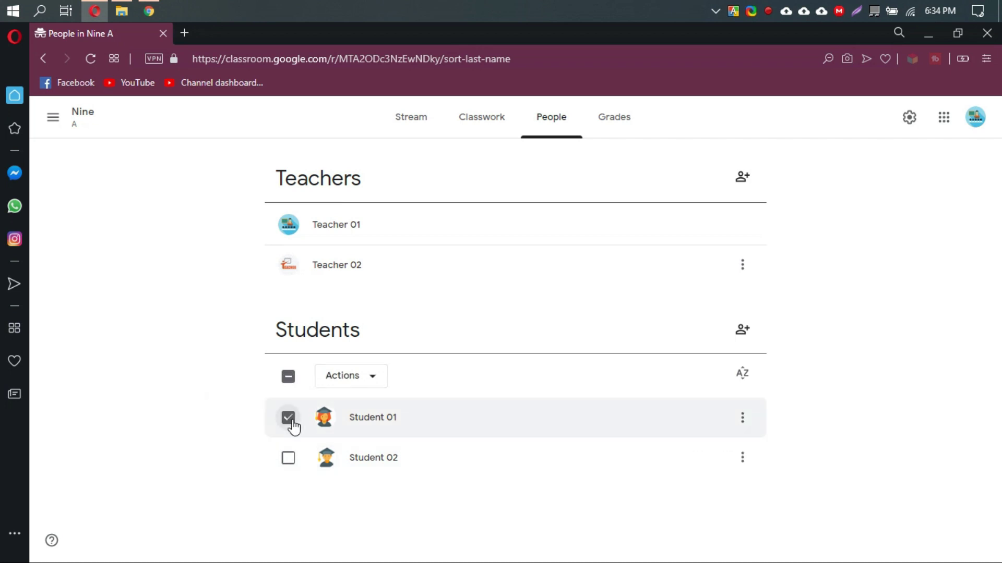
pyautogui.click(376, 380)
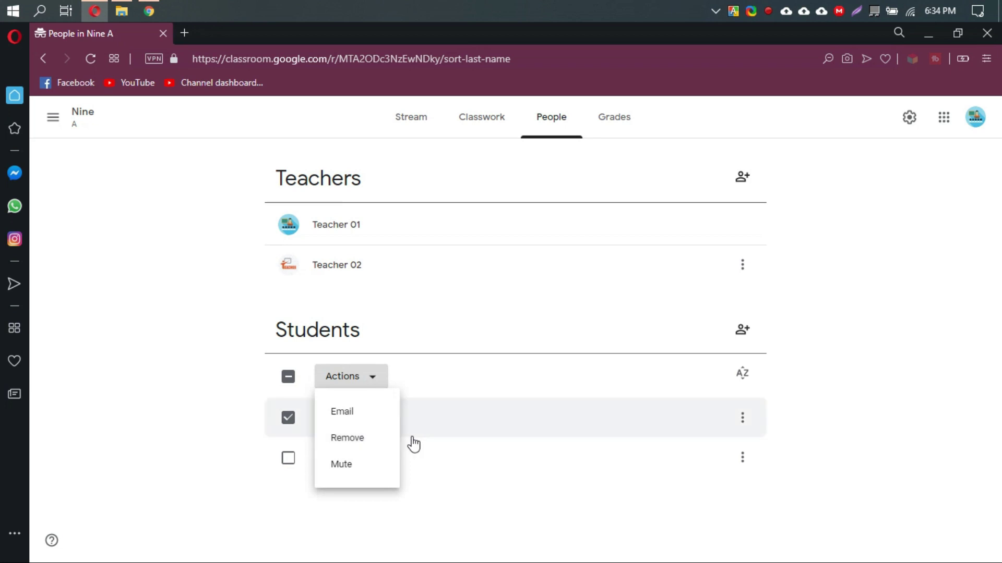
pyautogui.click(291, 422)
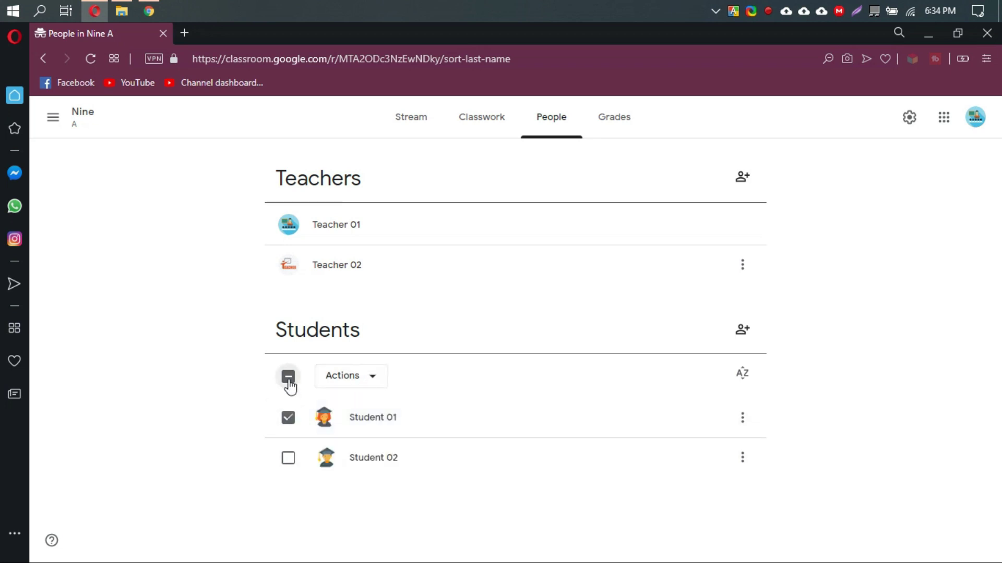
pyautogui.click(289, 381)
pyautogui.click(289, 381)
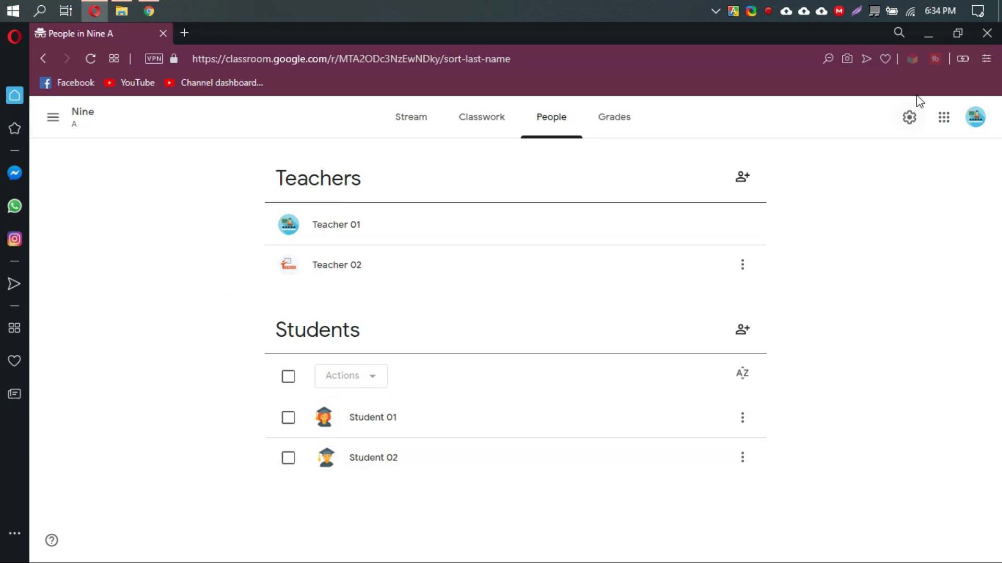
# Look through the Nine A class settings, close them, and minimise Opera.
pyautogui.click(909, 126)
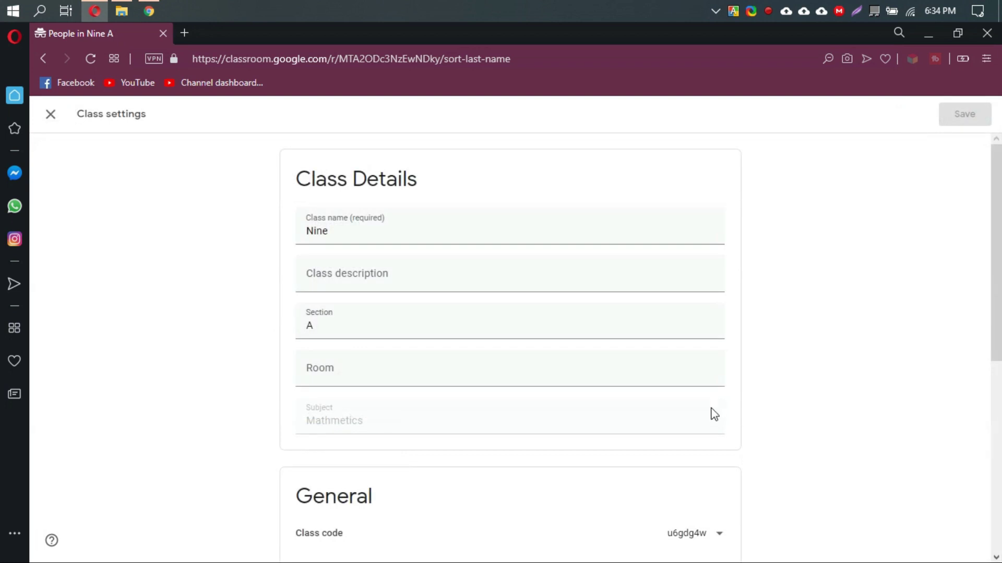
pyautogui.scroll(-7, 718, 376)
pyautogui.scroll(7, 725, 354)
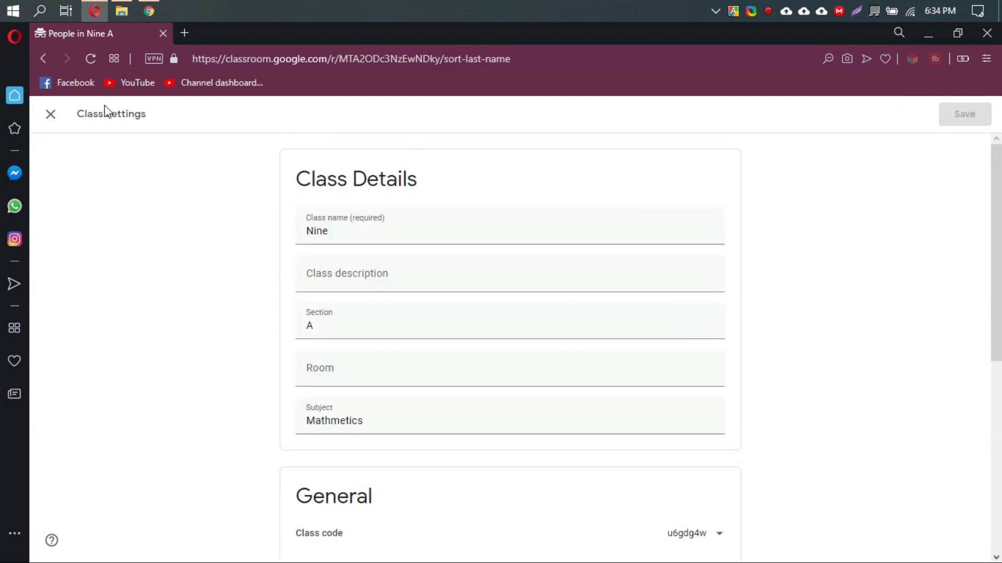
pyautogui.click(57, 127)
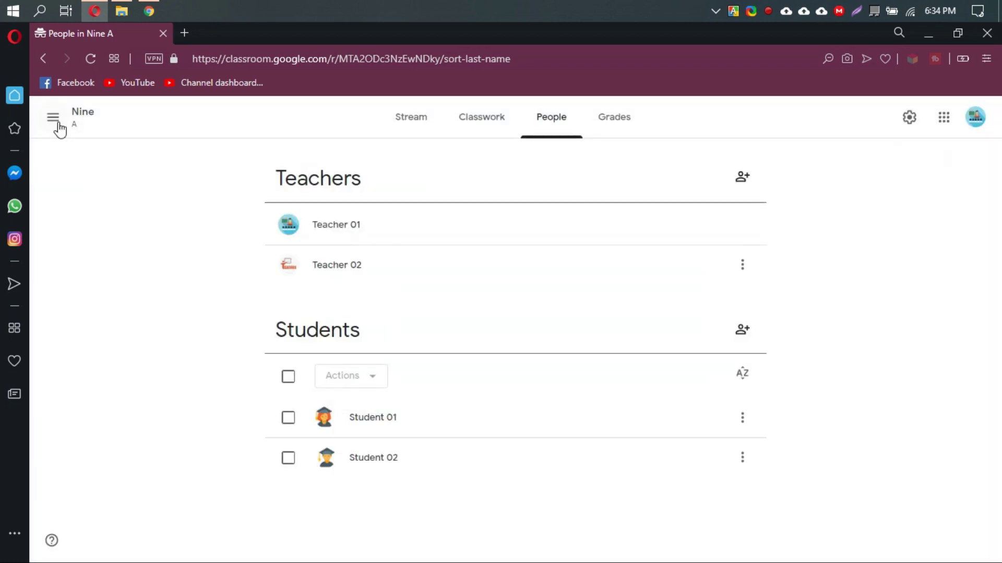
pyautogui.click(58, 127)
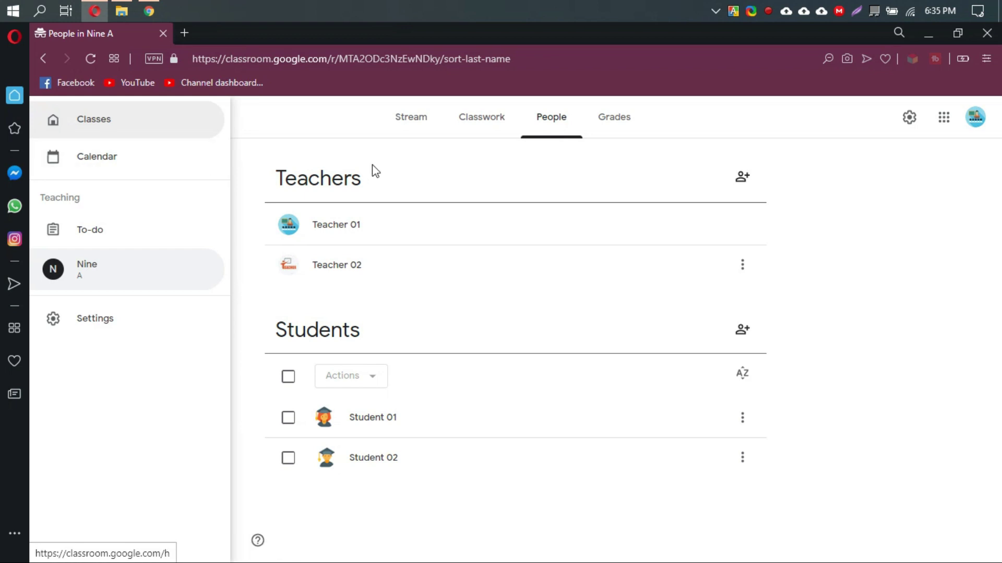
pyautogui.click(530, 188)
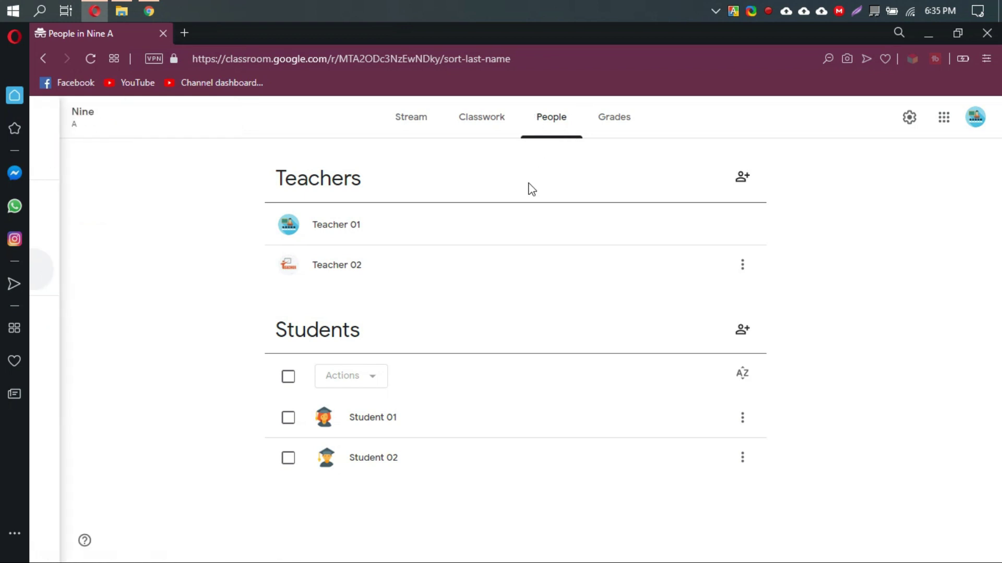
pyautogui.click(927, 41)
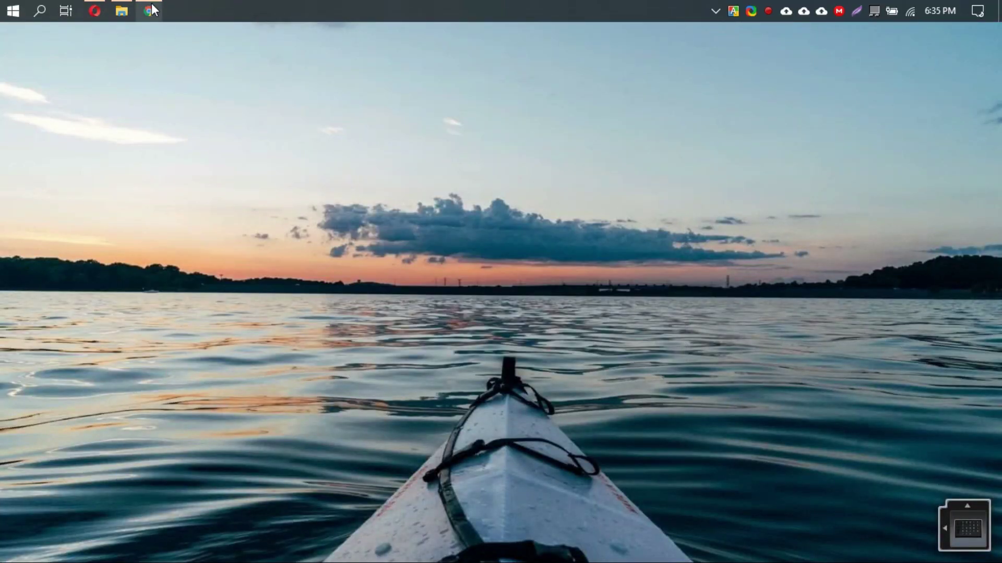
# In Chrome, choose the Student 02 account and enter its password to sign back in.
pyautogui.click(151, 7)
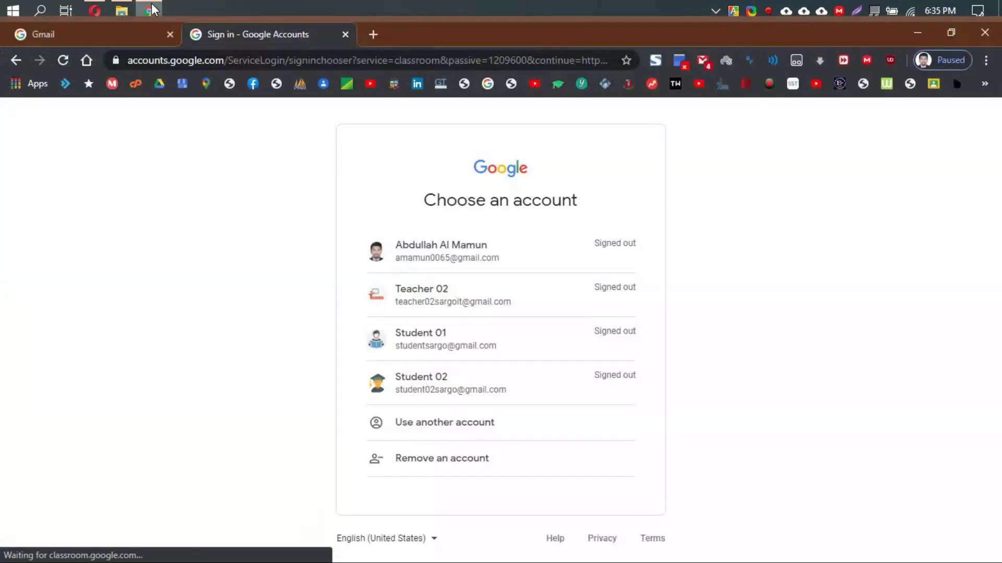
pyautogui.click(488, 388)
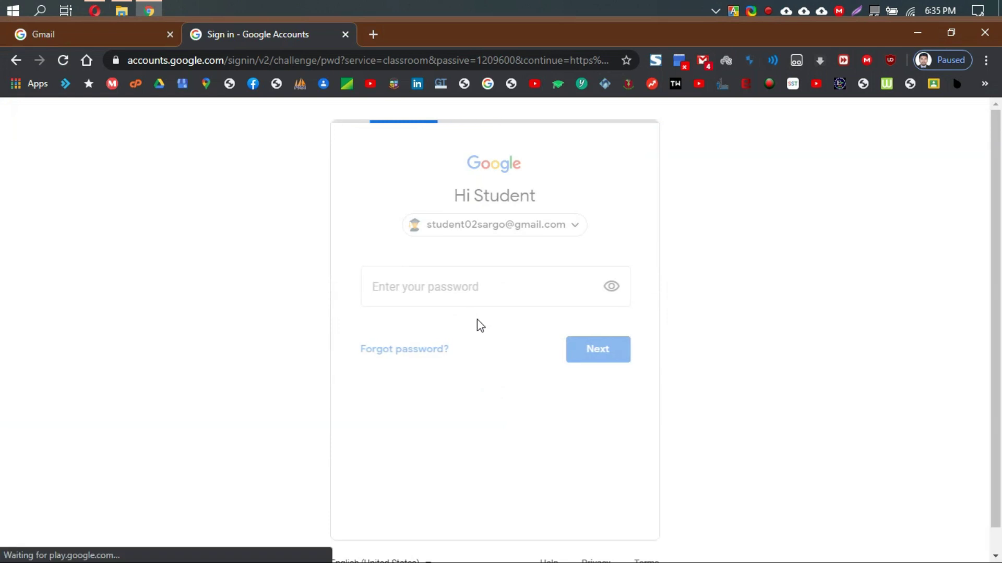
pyautogui.write('********')
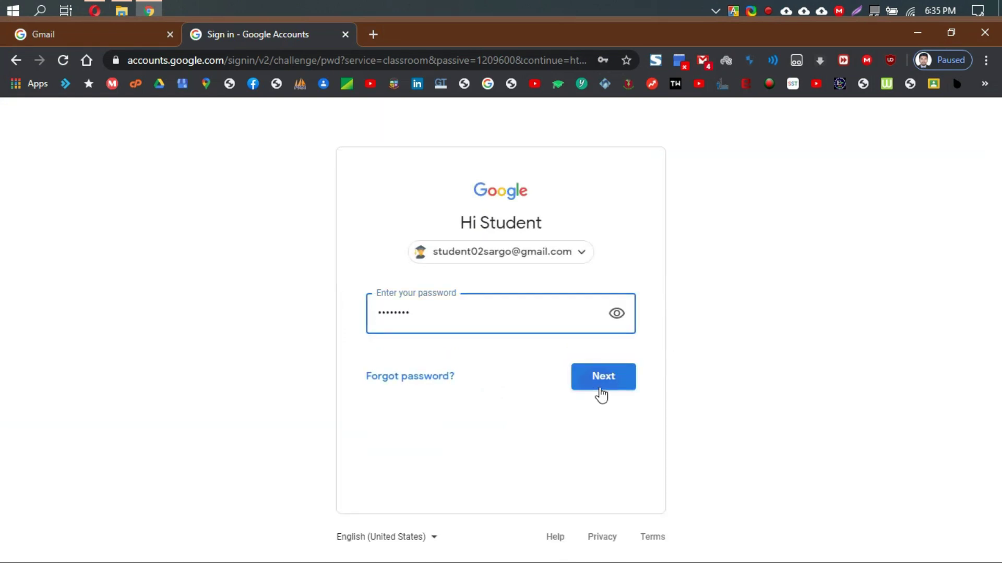
pyautogui.click(601, 395)
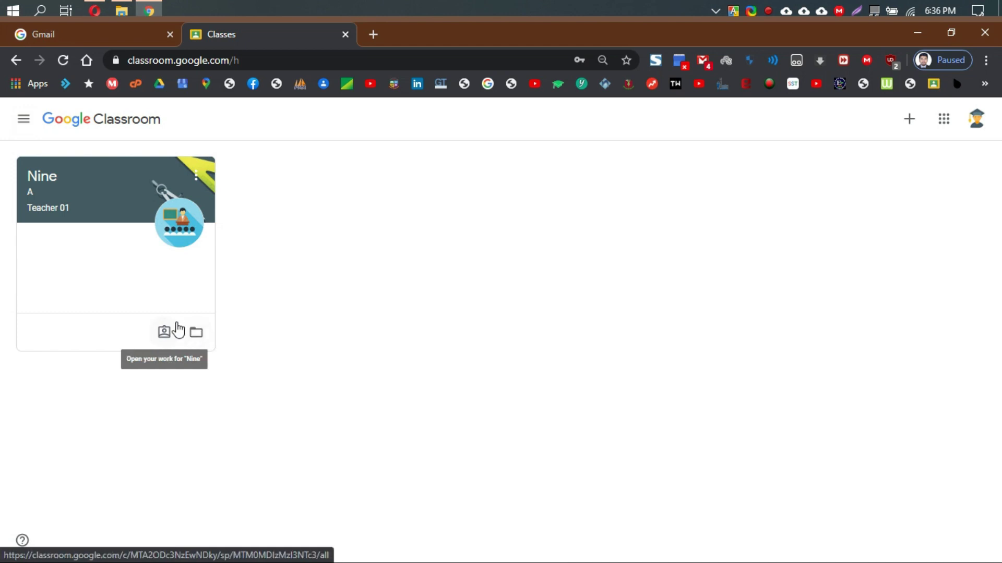
pyautogui.click(25, 122)
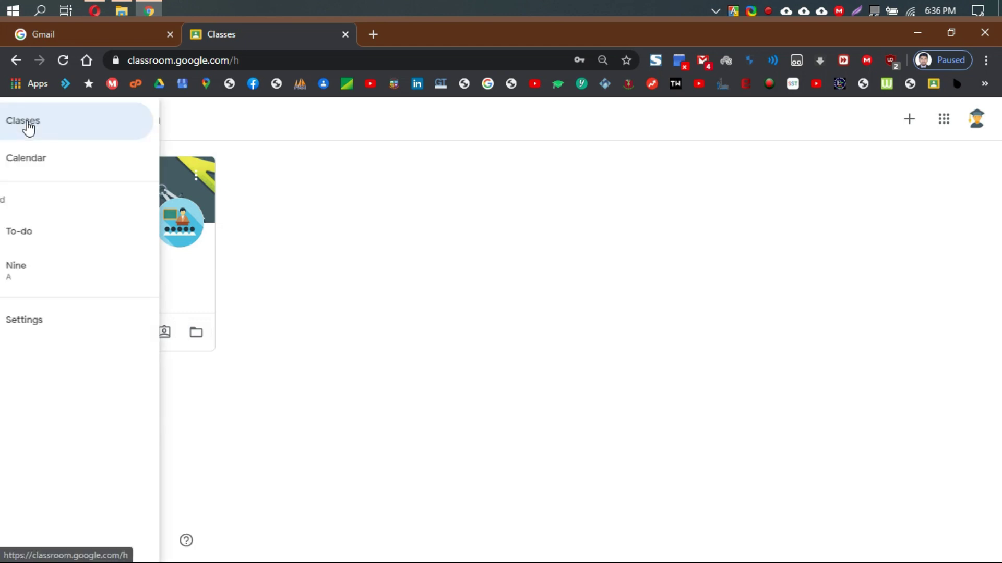
pyautogui.click(74, 328)
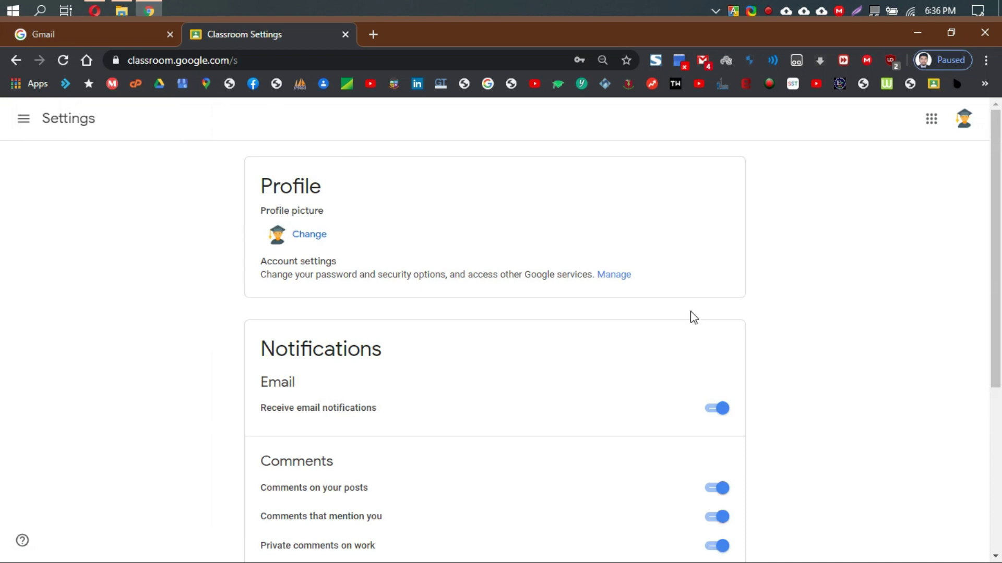
pyautogui.scroll(-3, 452, 260)
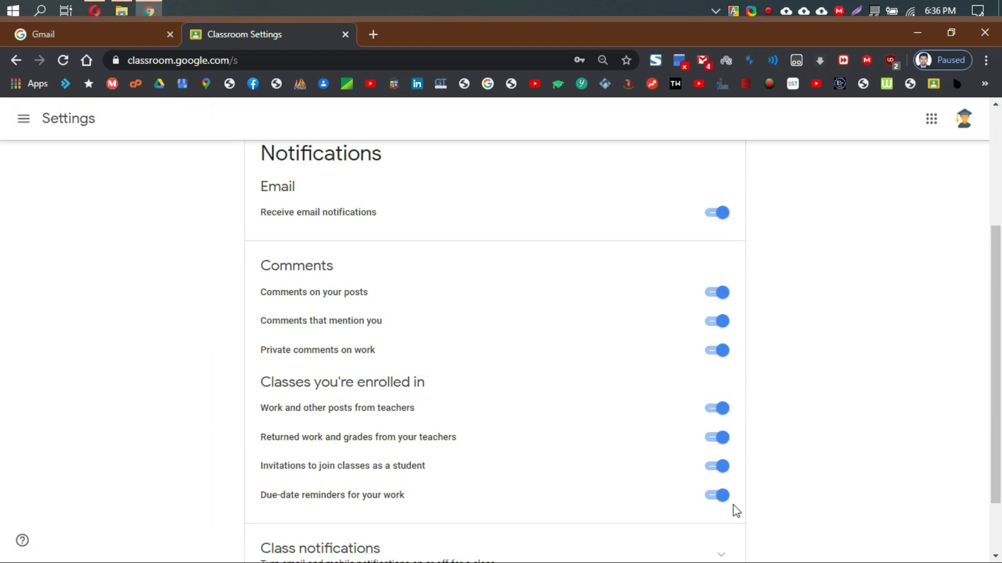
pyautogui.scroll(-2, 736, 510)
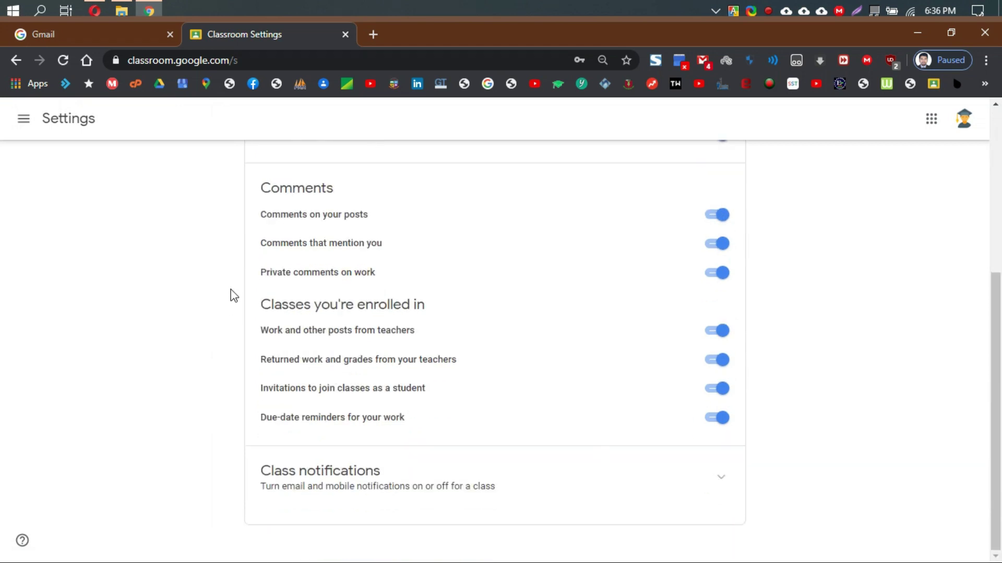
pyautogui.moveTo(262, 302); pyautogui.dragTo(701, 436)
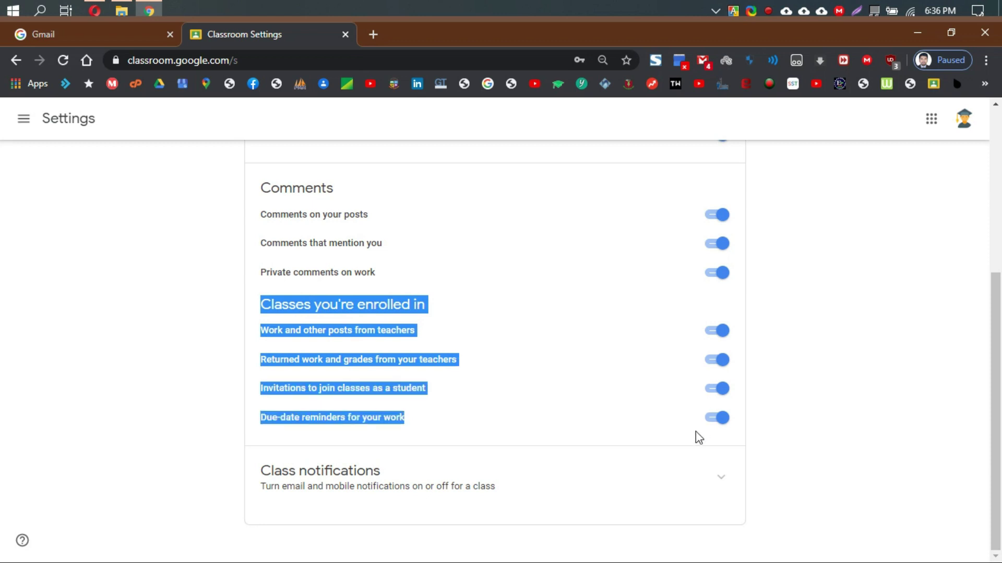
pyautogui.click(717, 417)
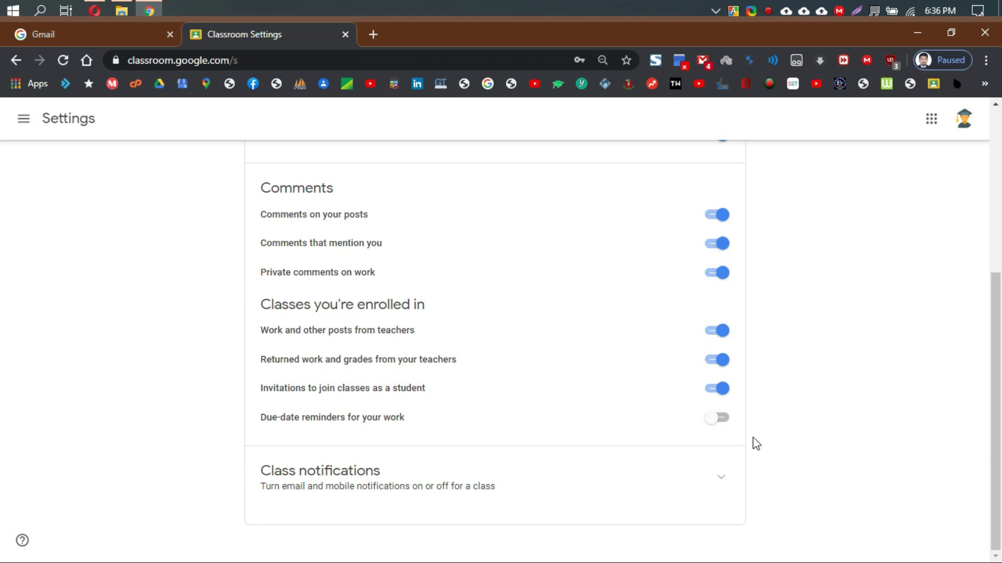
pyautogui.click(722, 420)
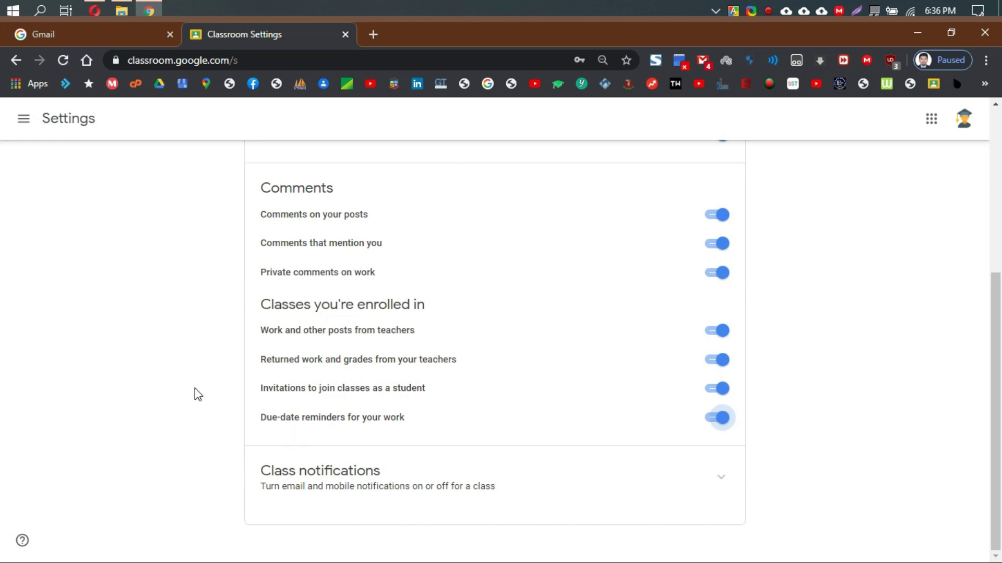
pyautogui.scroll(5, 195, 393)
pyautogui.scroll(-5, 196, 394)
pyautogui.scroll(5, 407, 365)
pyautogui.click(26, 124)
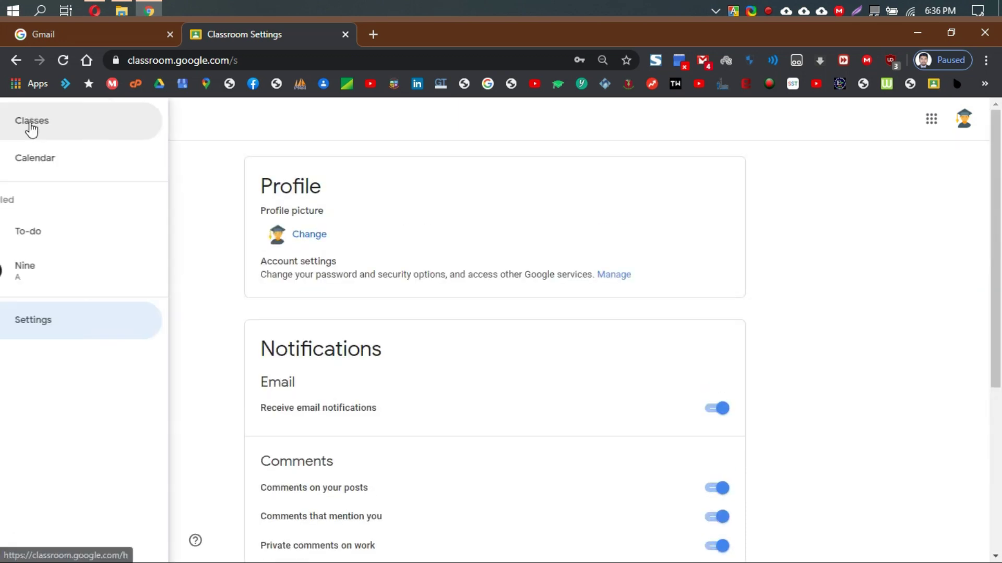
pyautogui.click(75, 125)
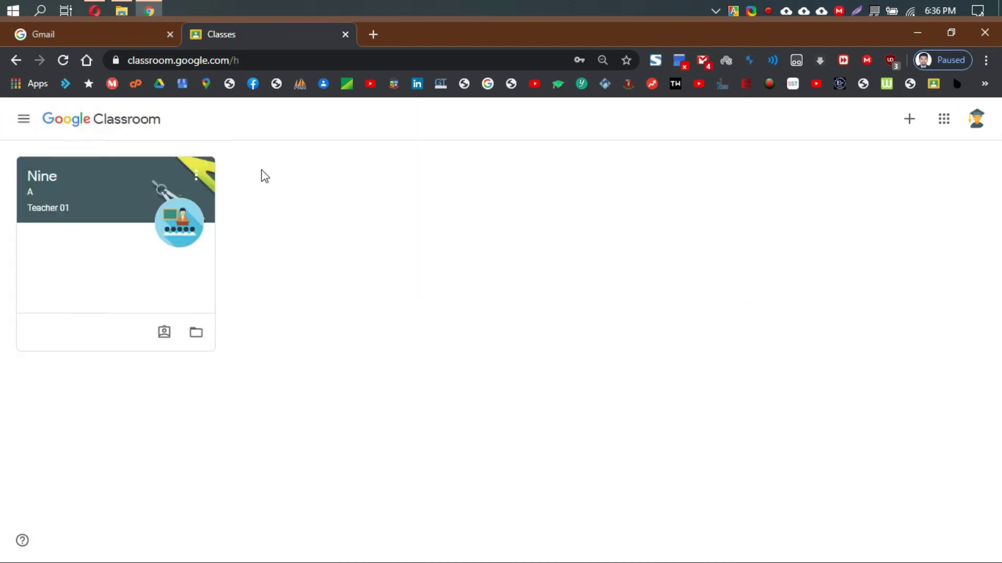